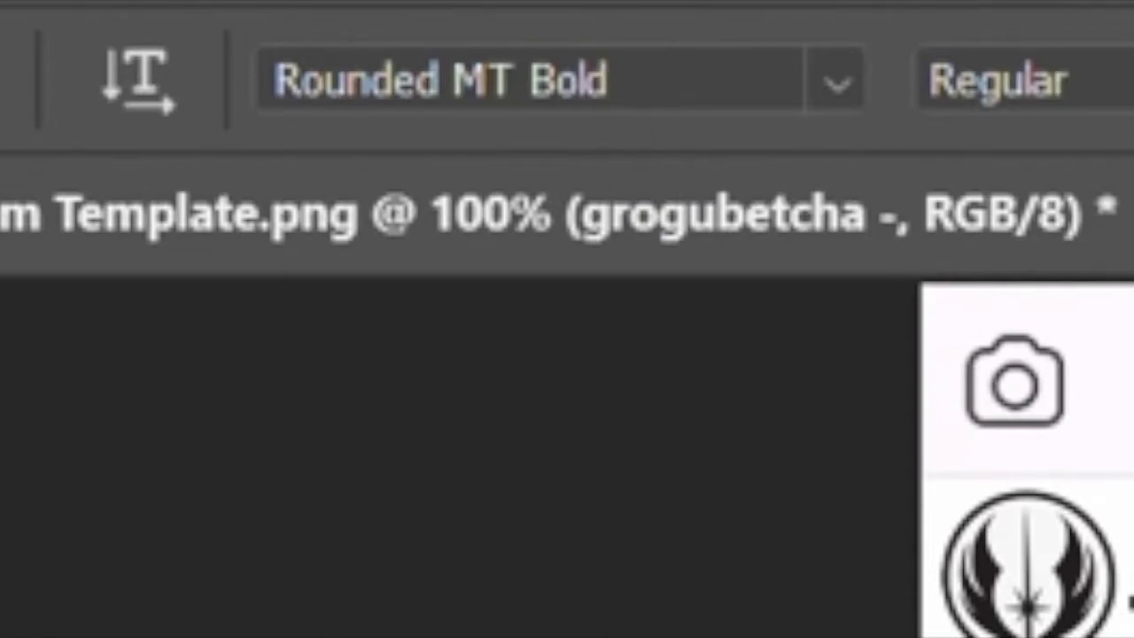
Commit the edited caption 'Friday night at the club.' after the username, then reselect the caption line.
left_click_drag(336, 413, 721, 464)
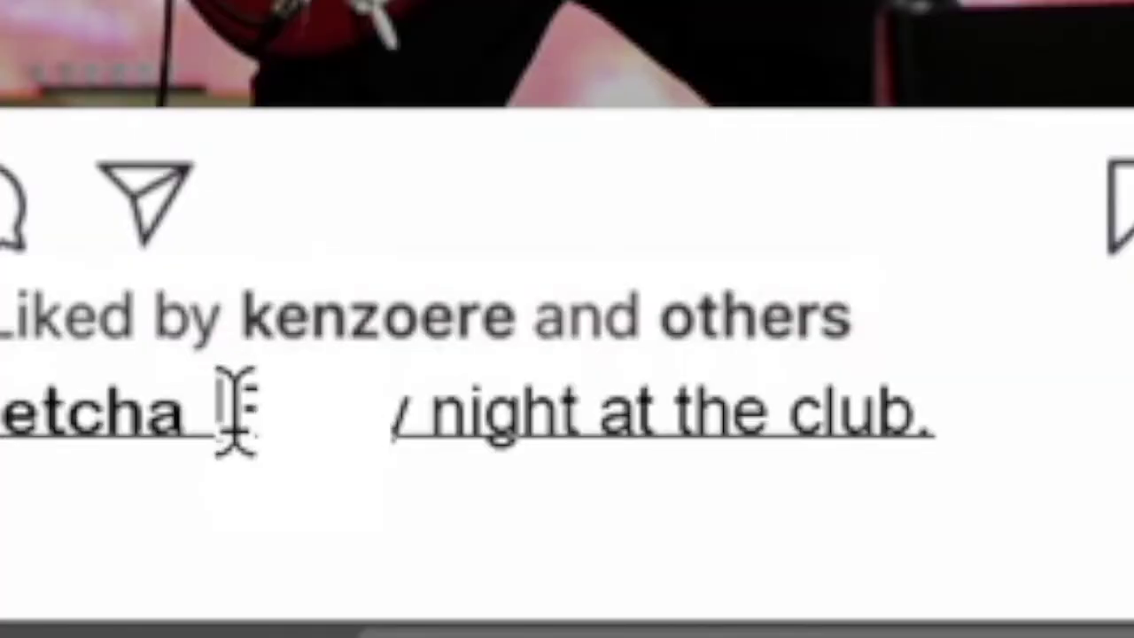
left_click_drag(230, 408, 953, 434)
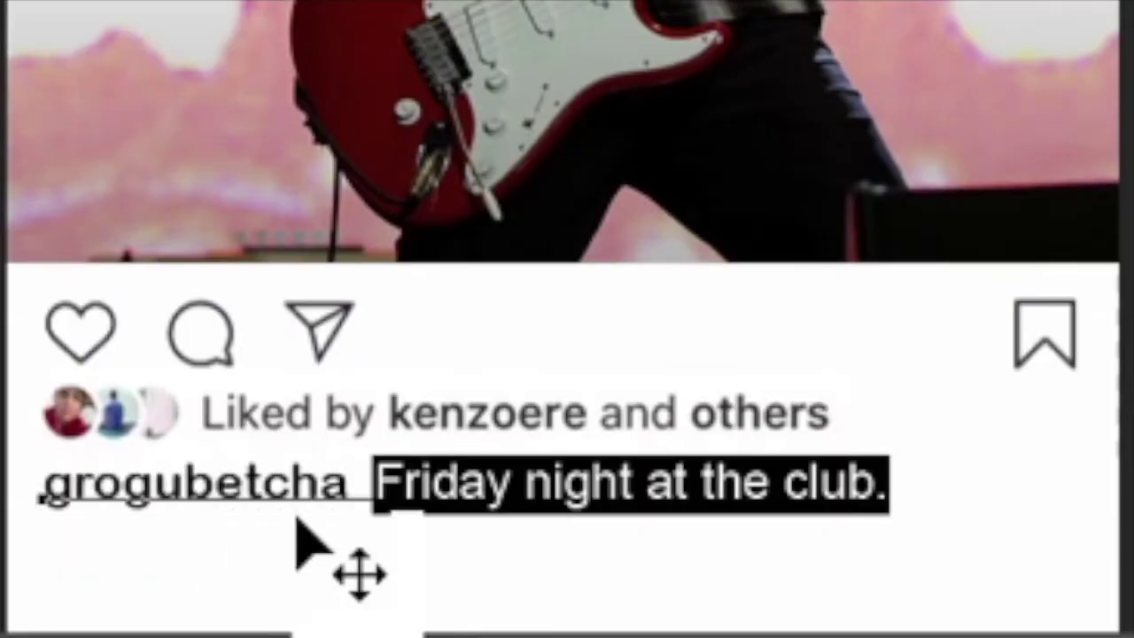
left_click(924, 498)
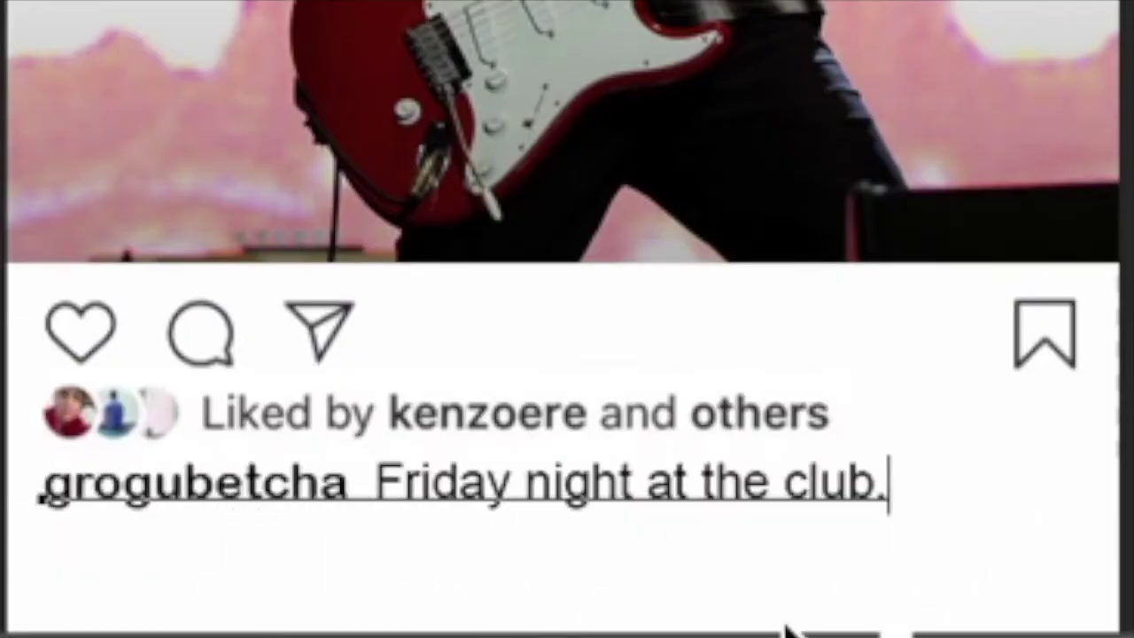
key("ctrl+Return")
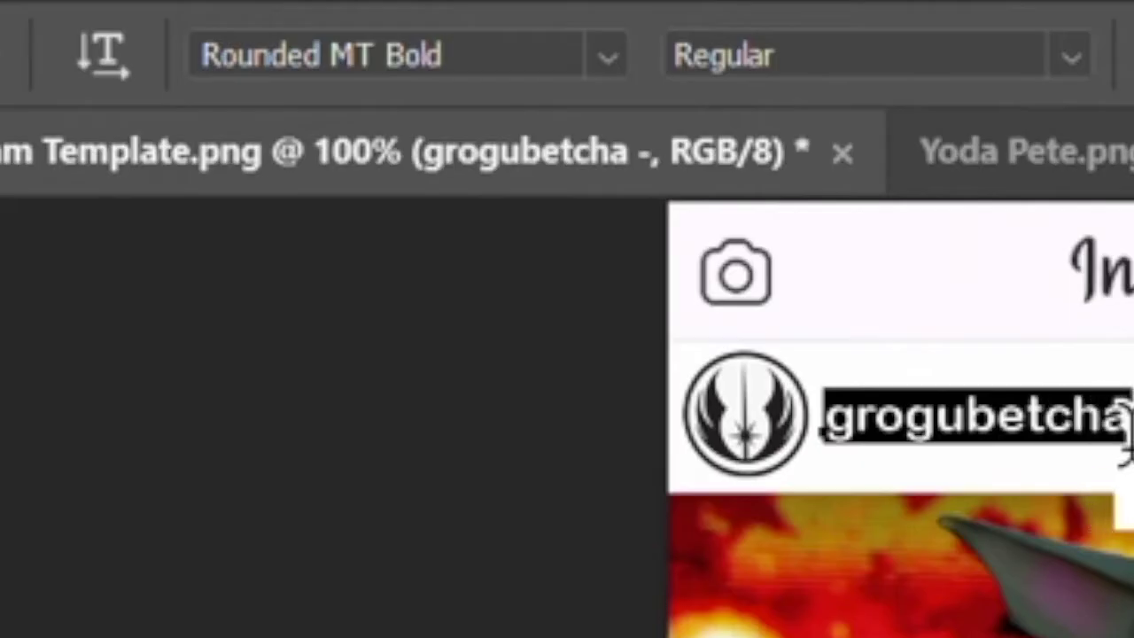
left_click_drag(336, 482, 870, 496)
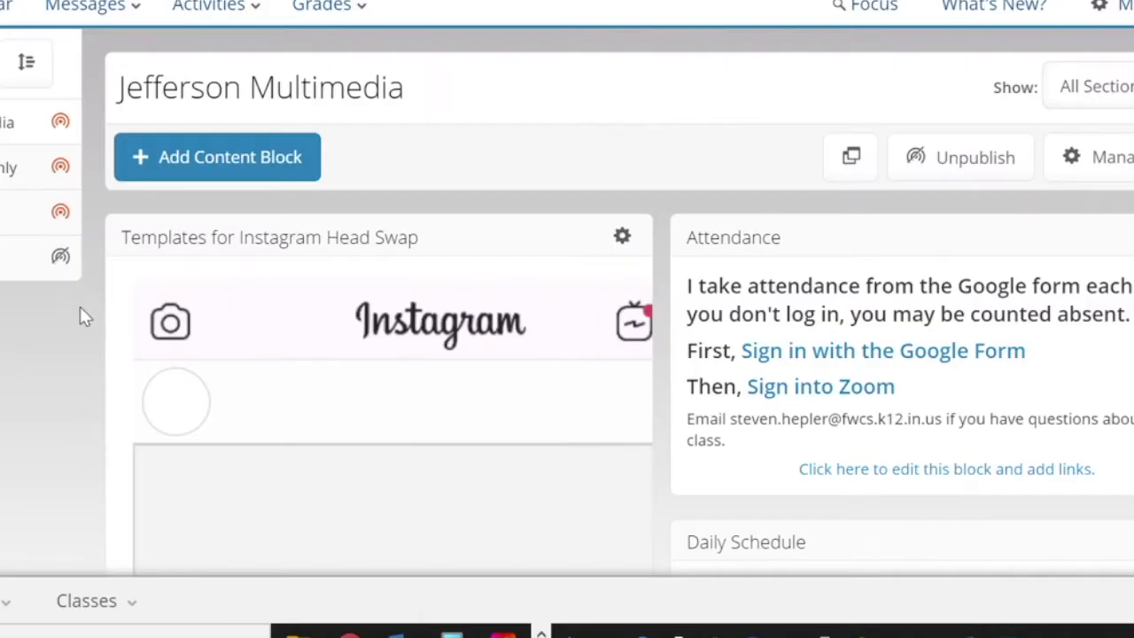
Save the class page's template image to the Desktop under the name 'Blank IG'.
scroll(81, 311, "down", 2)
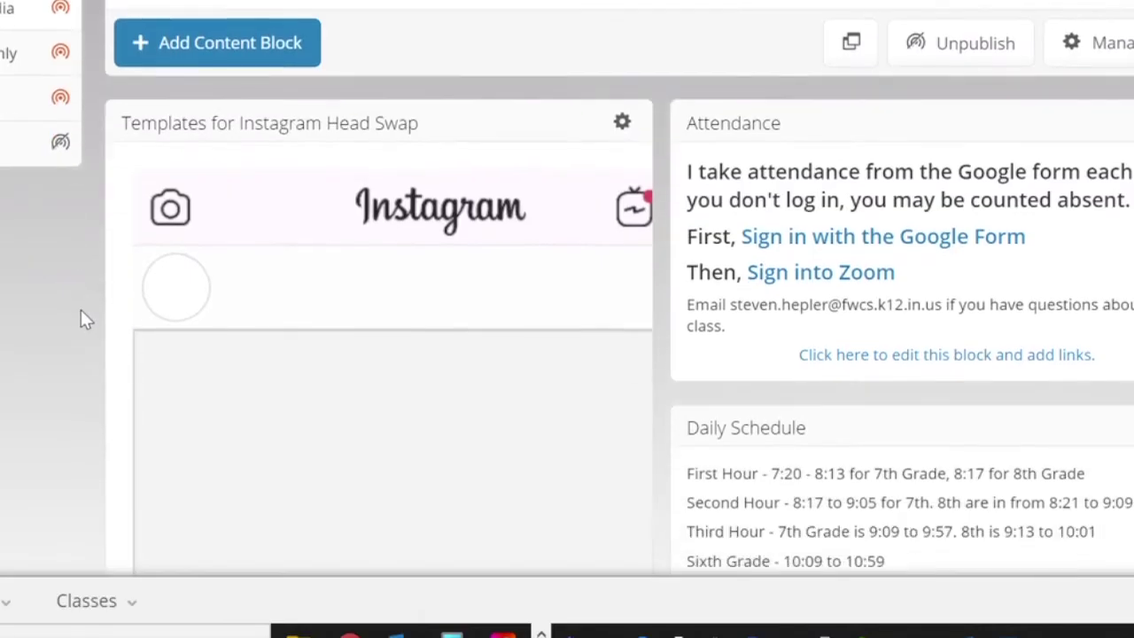
scroll(80, 320, "down", 2)
scroll(82, 324, "down", 2)
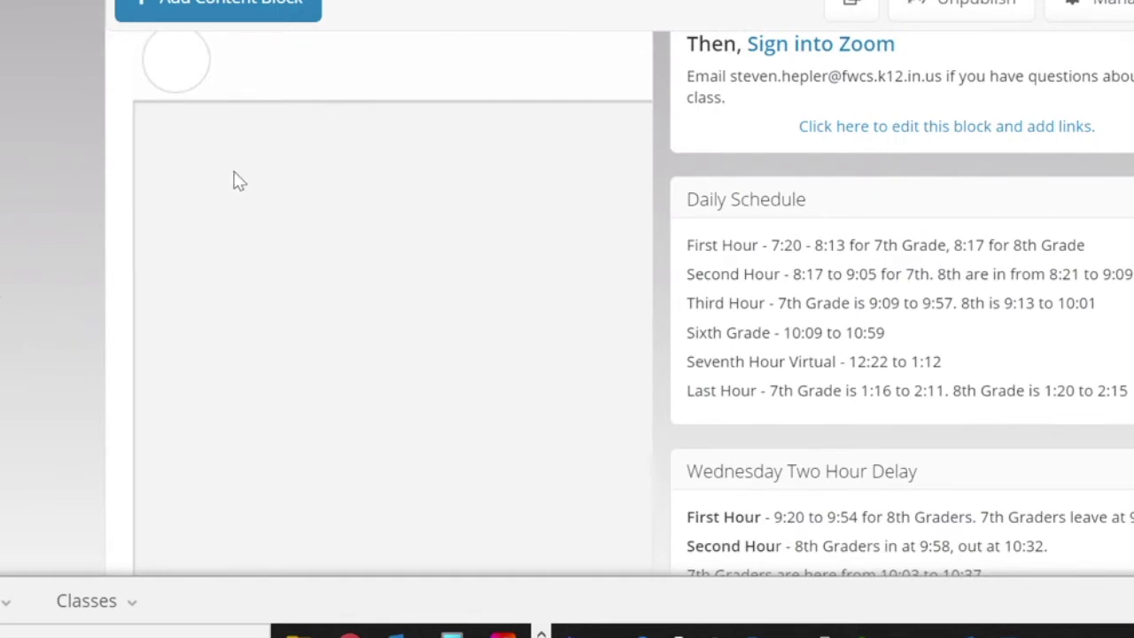
scroll(245, 181, "up", 5)
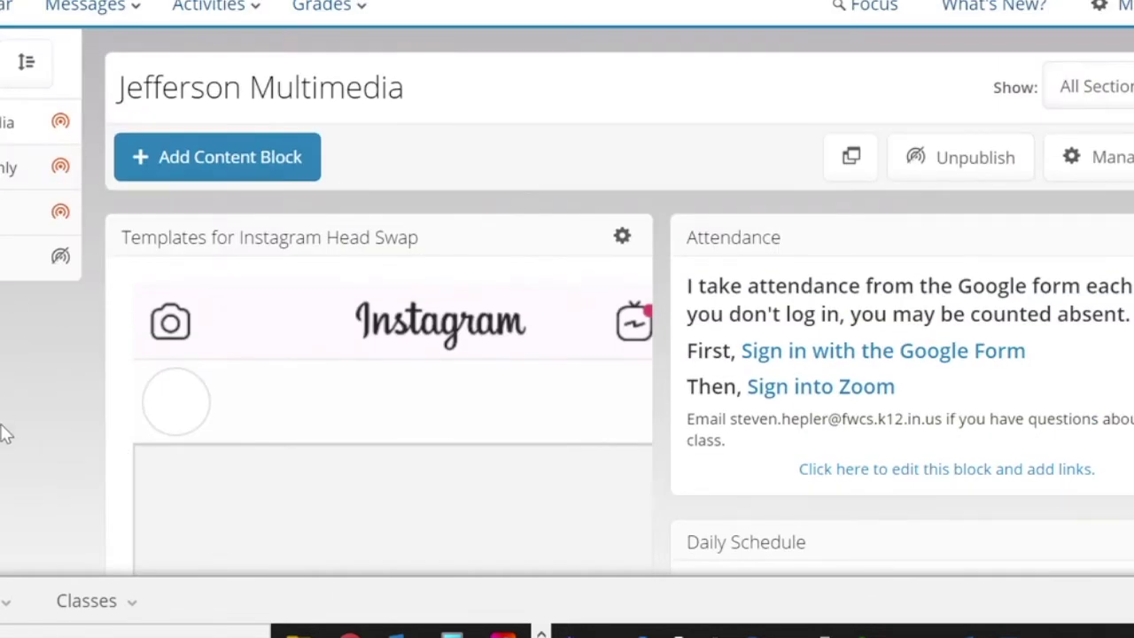
scroll(4, 425, "down", 2)
right_click(445, 404)
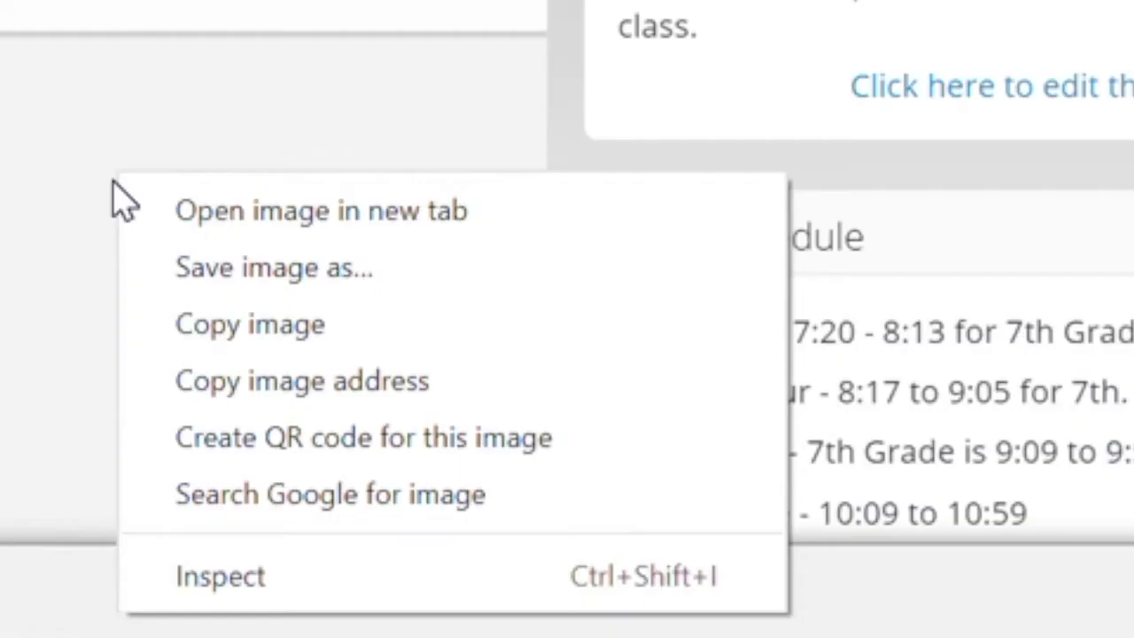
left_click(526, 451)
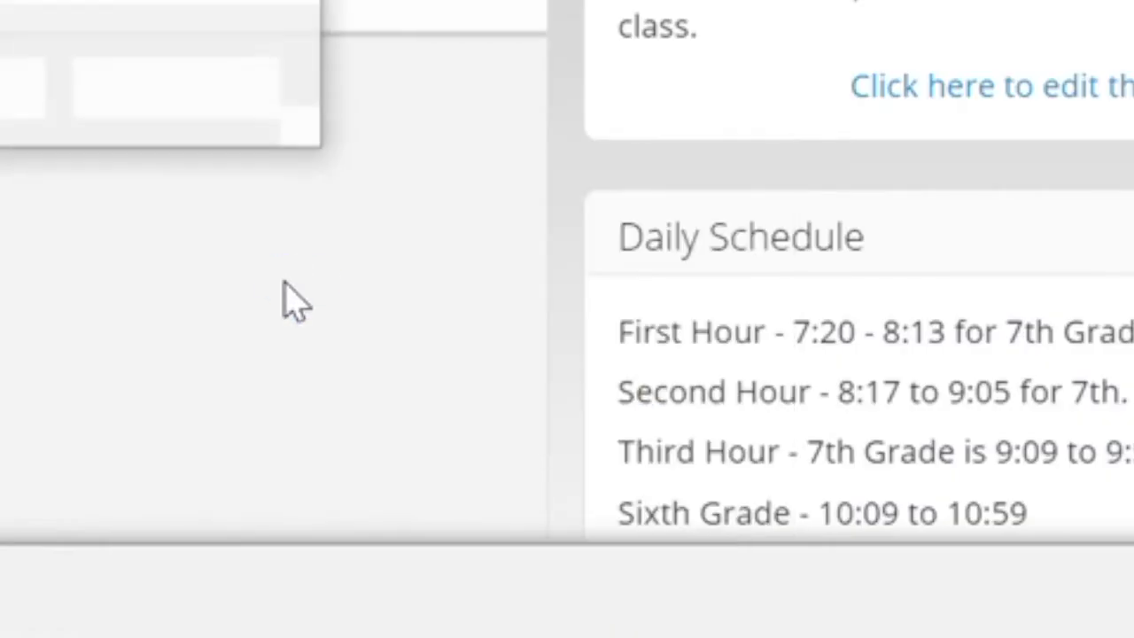
type("Blank IG")
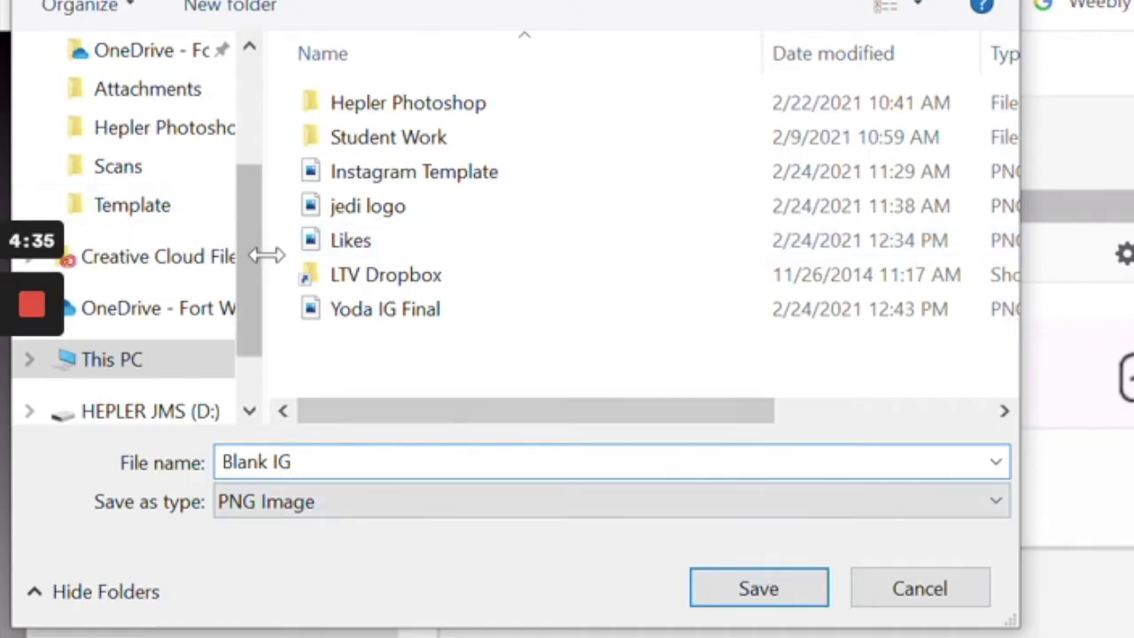
left_click_drag(247, 259, 275, 46)
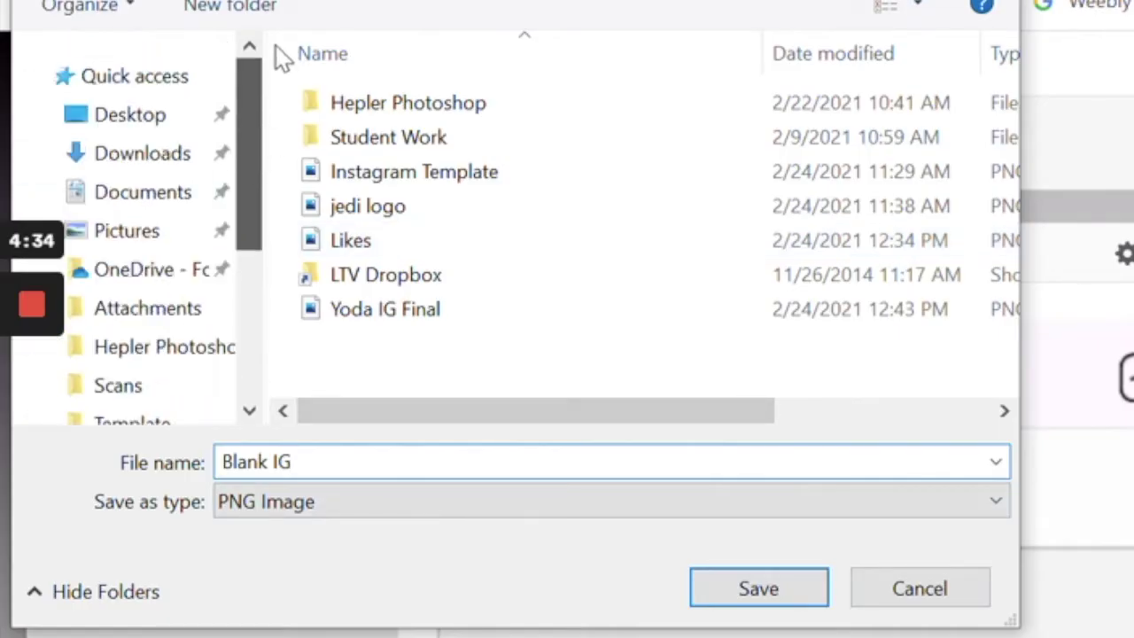
left_click(118, 117)
left_click(783, 587)
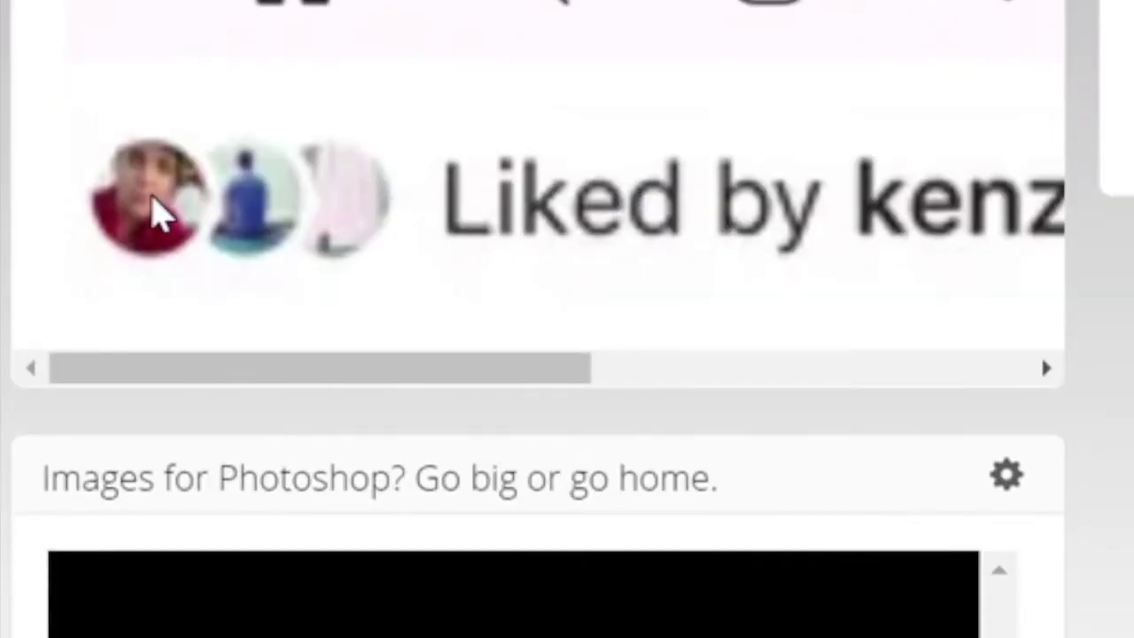
Save the liked-by avatars image under the name 'IG Likes', correcting a typo in the name.
right_click(151, 202)
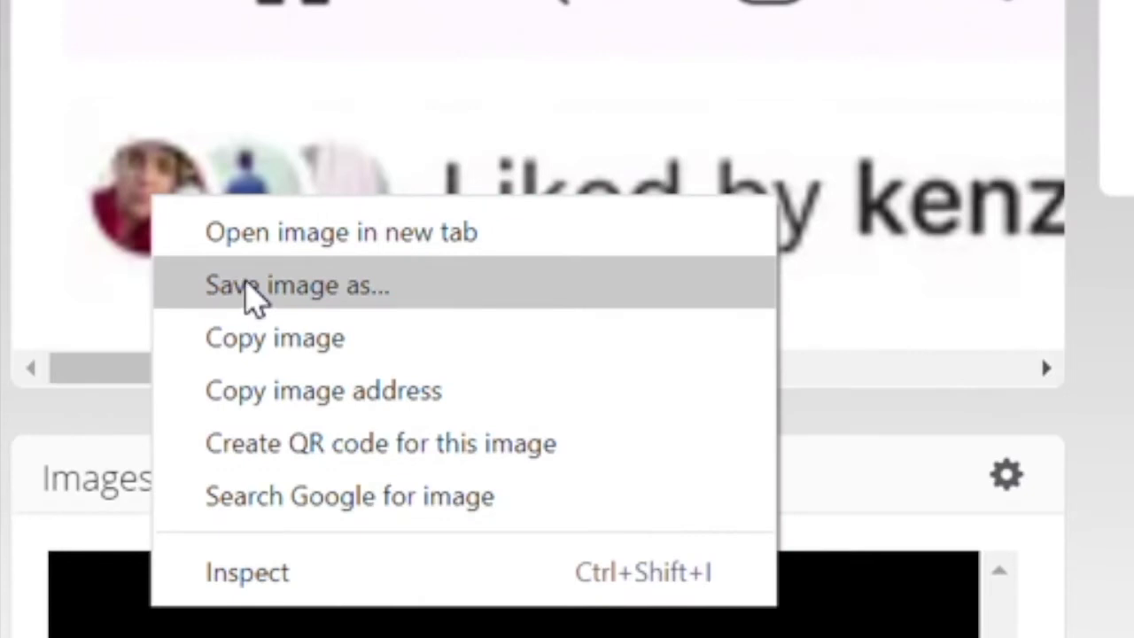
left_click(248, 296)
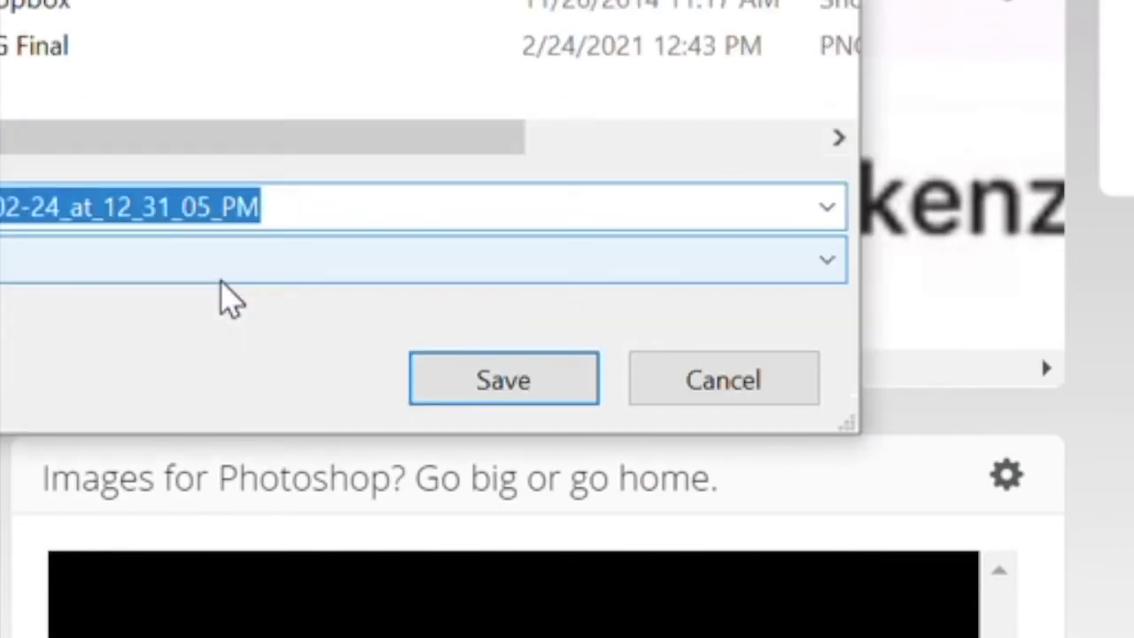
type("Ig")
key("BackSpace")
key("BackSpace")
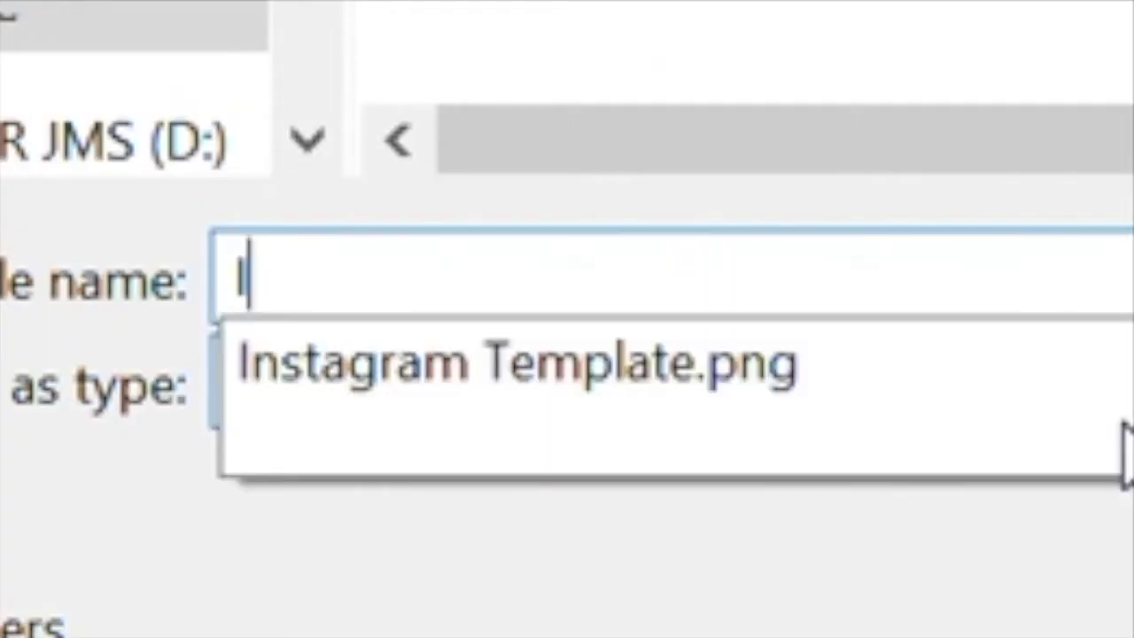
type("G Likes")
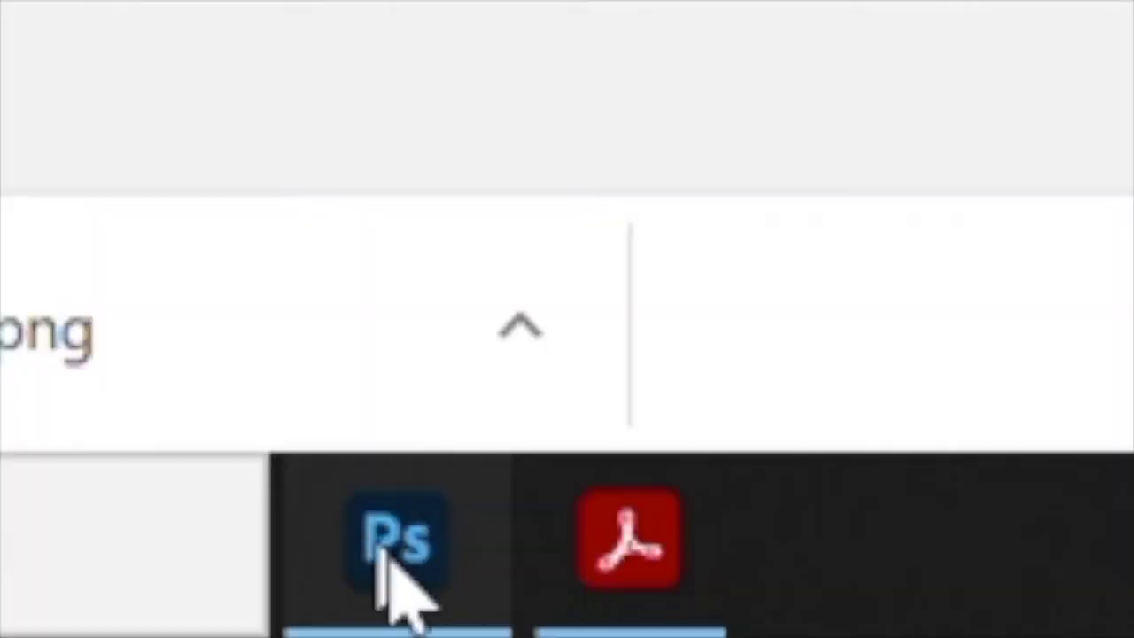
In Photoshop, open Blank IG from the Desktop and fit it to the screen.
left_click(392, 570)
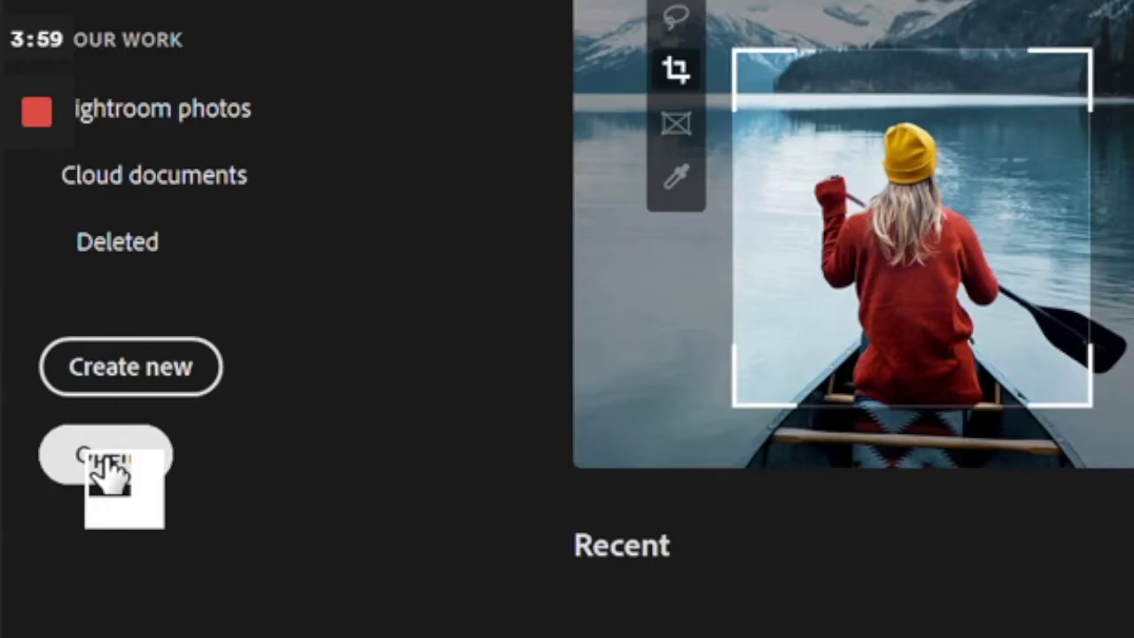
left_click(105, 455)
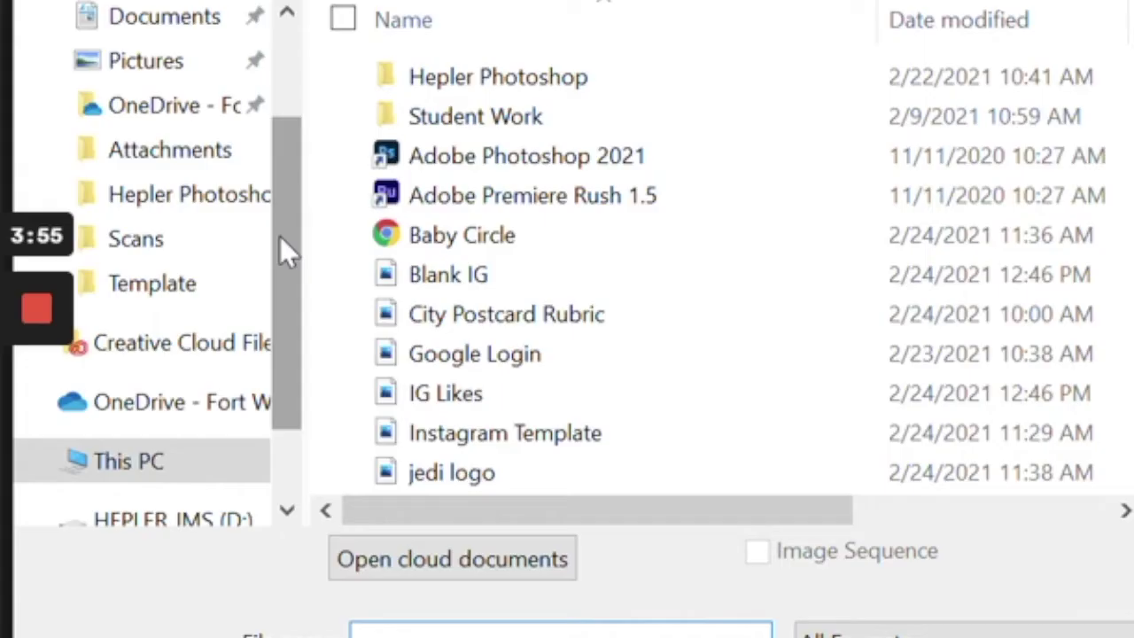
scroll(283, 243, "up", 2)
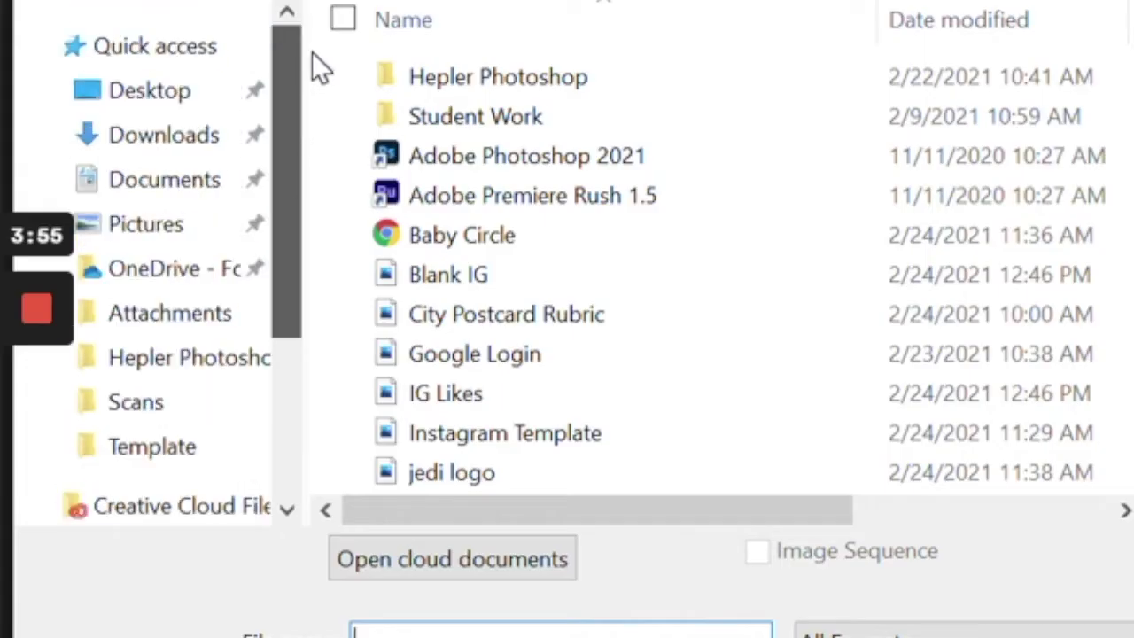
left_click(153, 92)
left_click(444, 274)
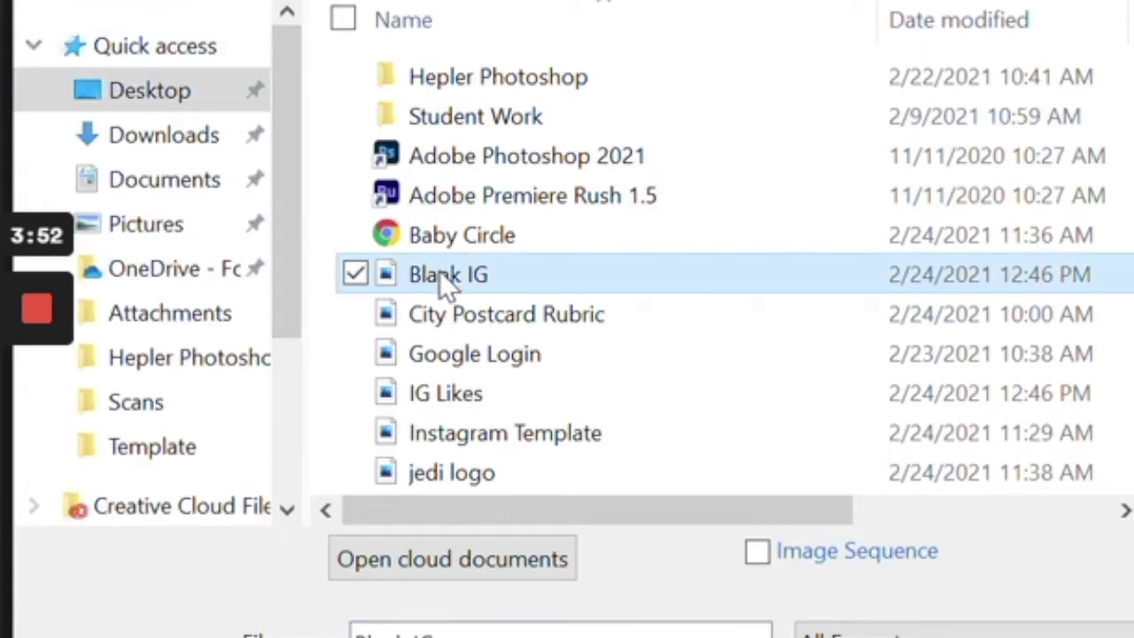
double_click(435, 270)
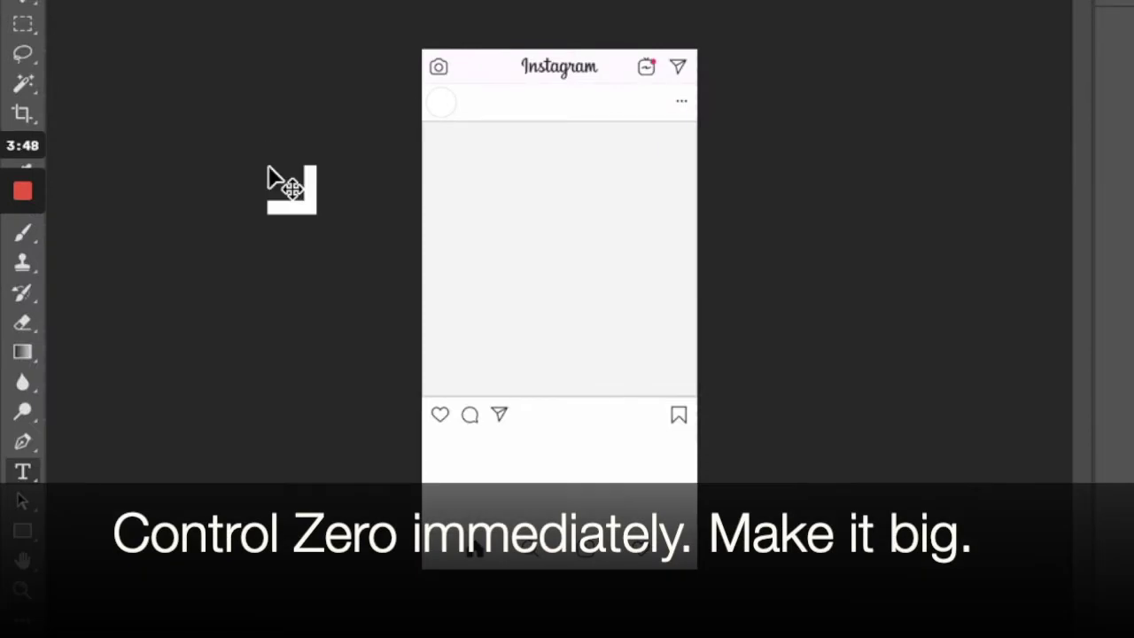
key("ctrl+0")
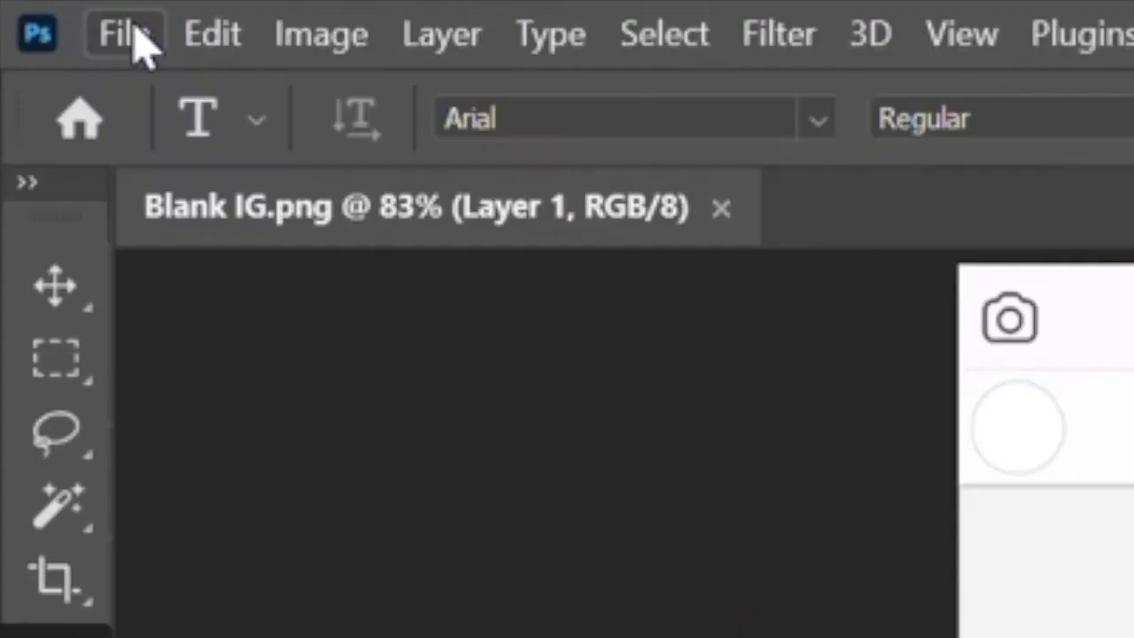
Open the IG Likes image through File > Open as another document.
left_click(129, 33)
left_click(207, 147)
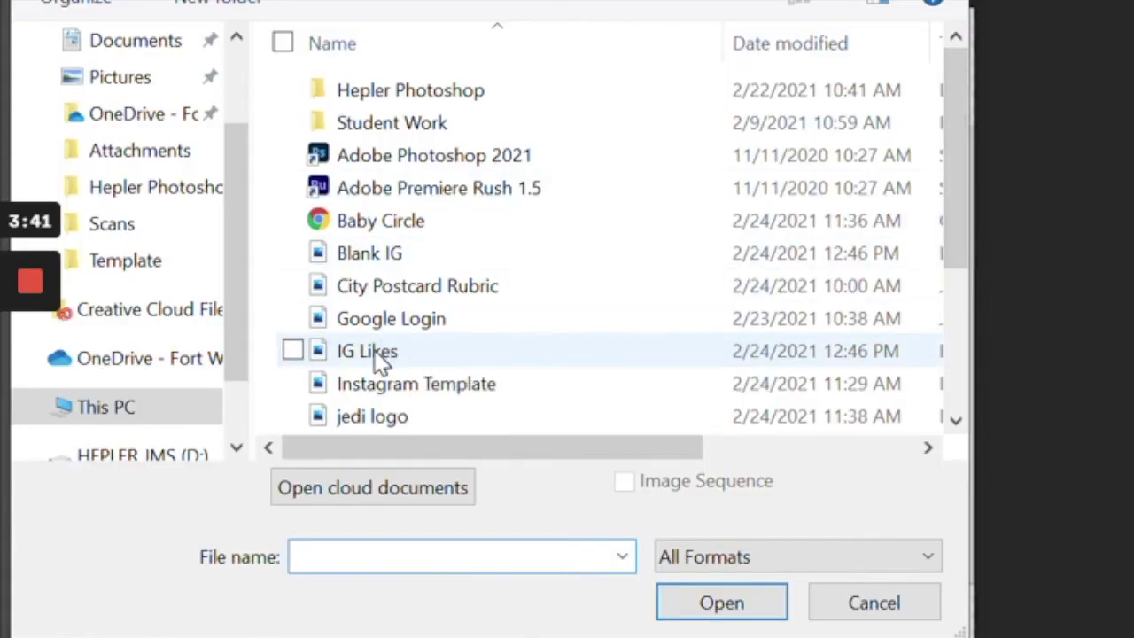
double_click(376, 353)
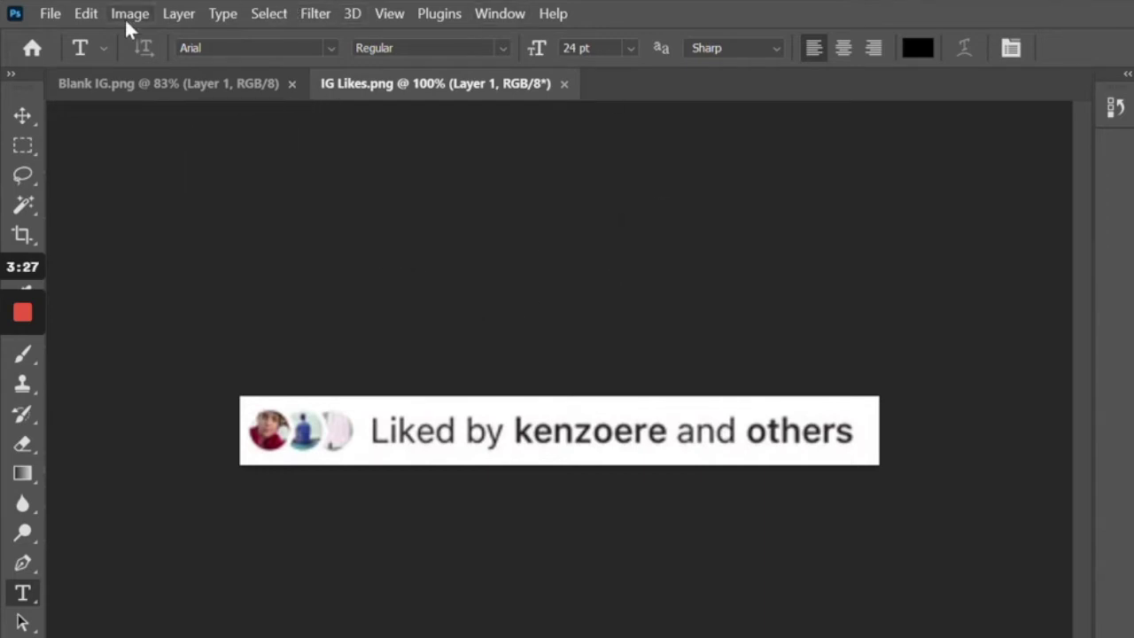
Open the Yoda Pete photo from the Desktop through File > Open.
left_click(47, 13)
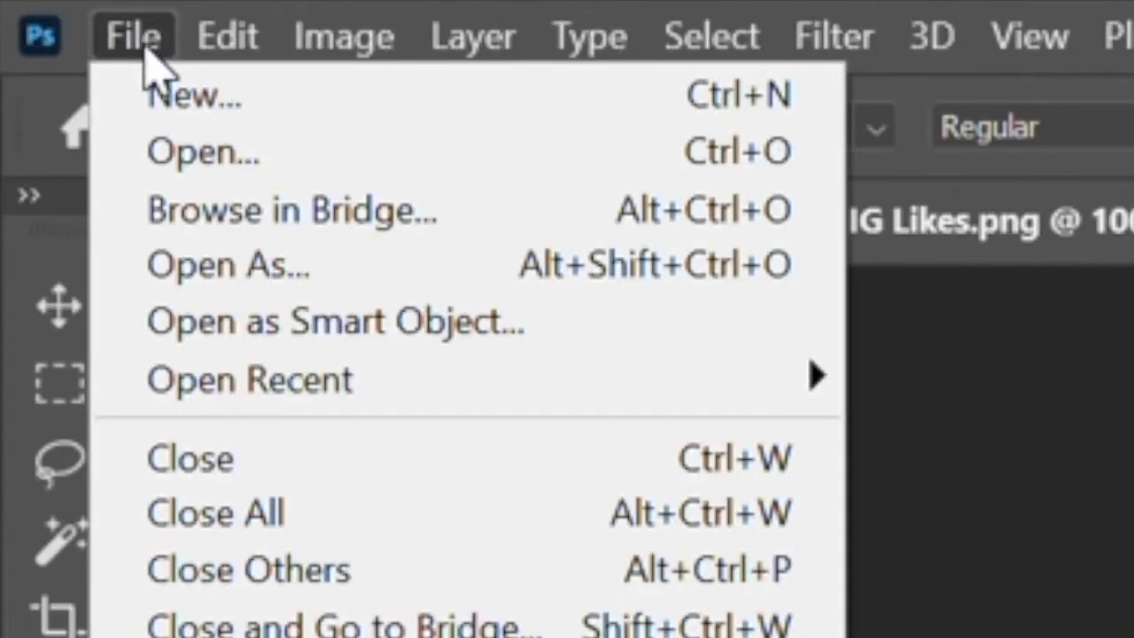
left_click(199, 168)
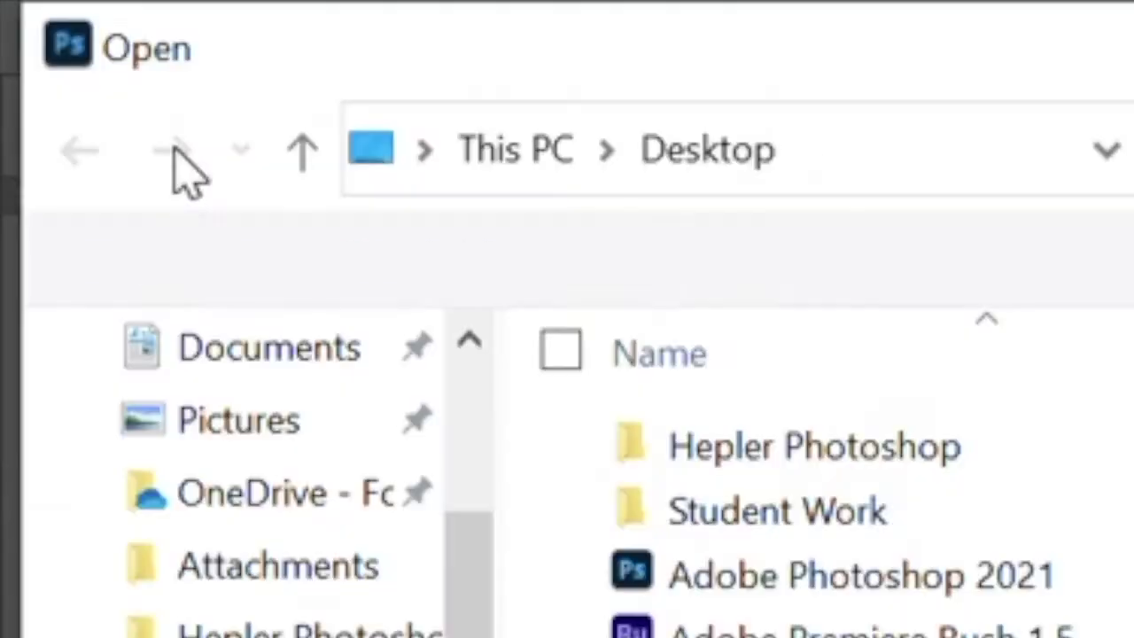
scroll(355, 355, "down", 4)
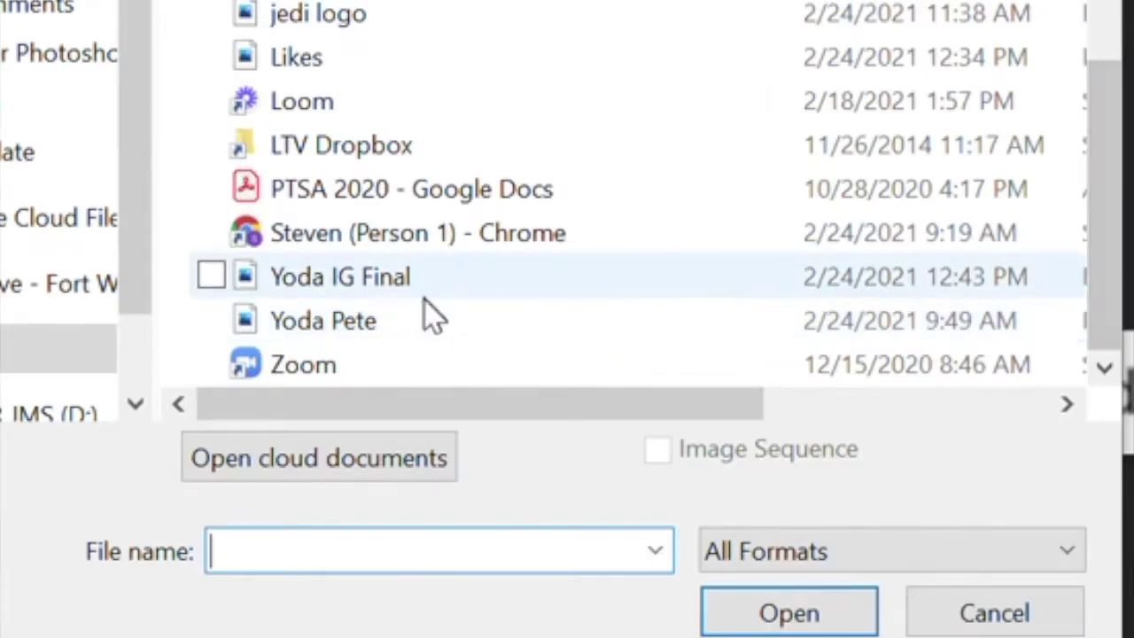
left_click(343, 395)
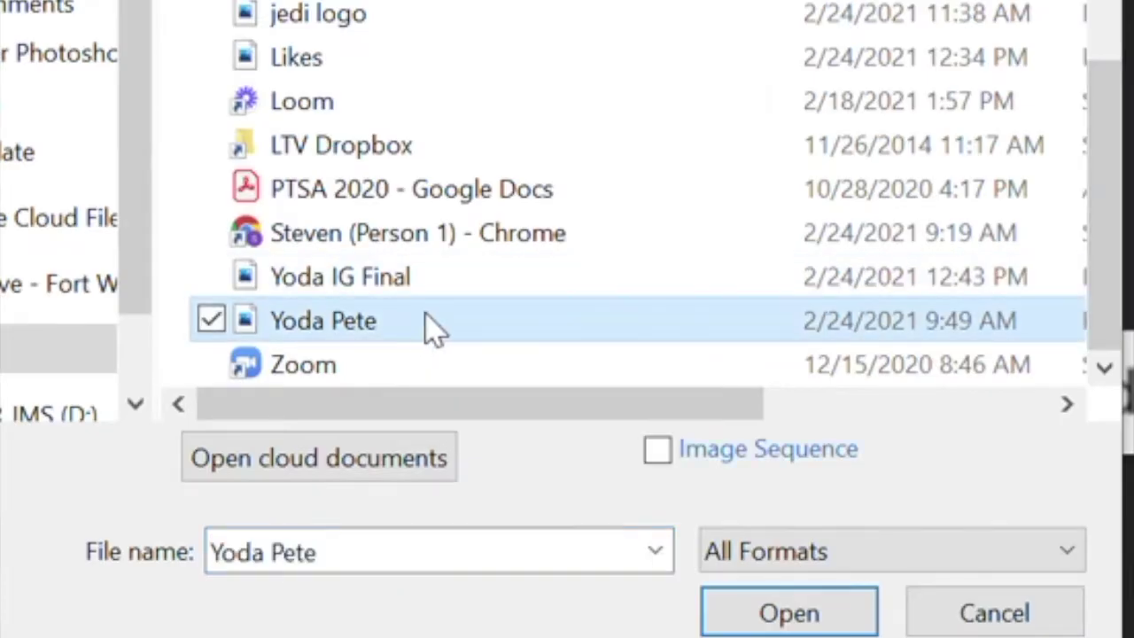
left_click(785, 612)
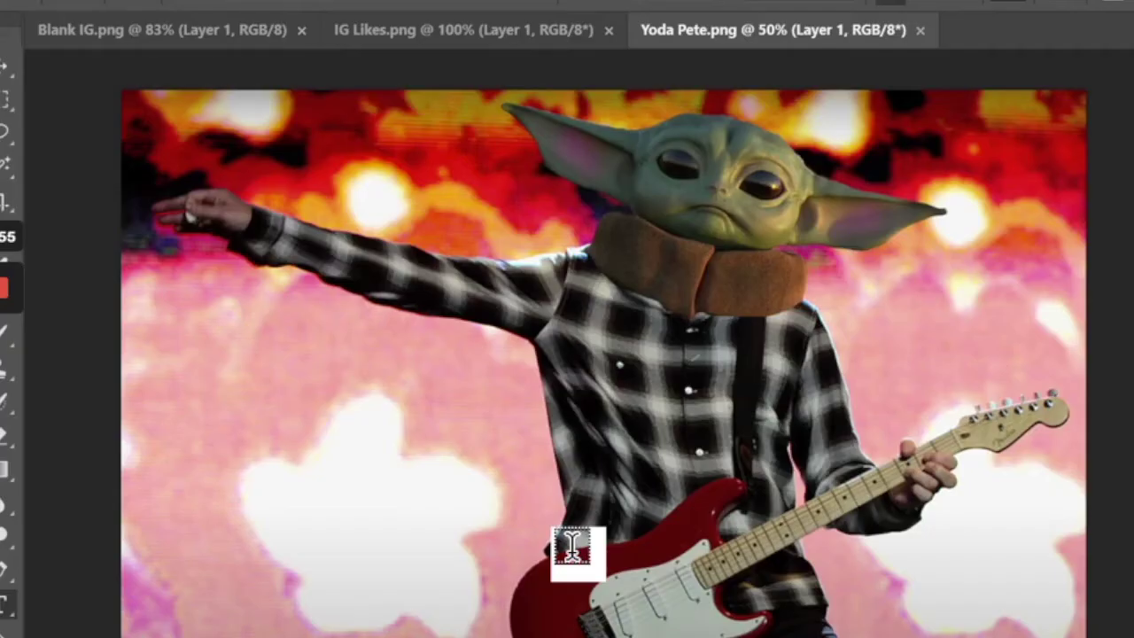
Check the Blank IG, IG Likes and Yoda Pete tabs to confirm all three are open.
left_click(212, 34)
left_click(458, 39)
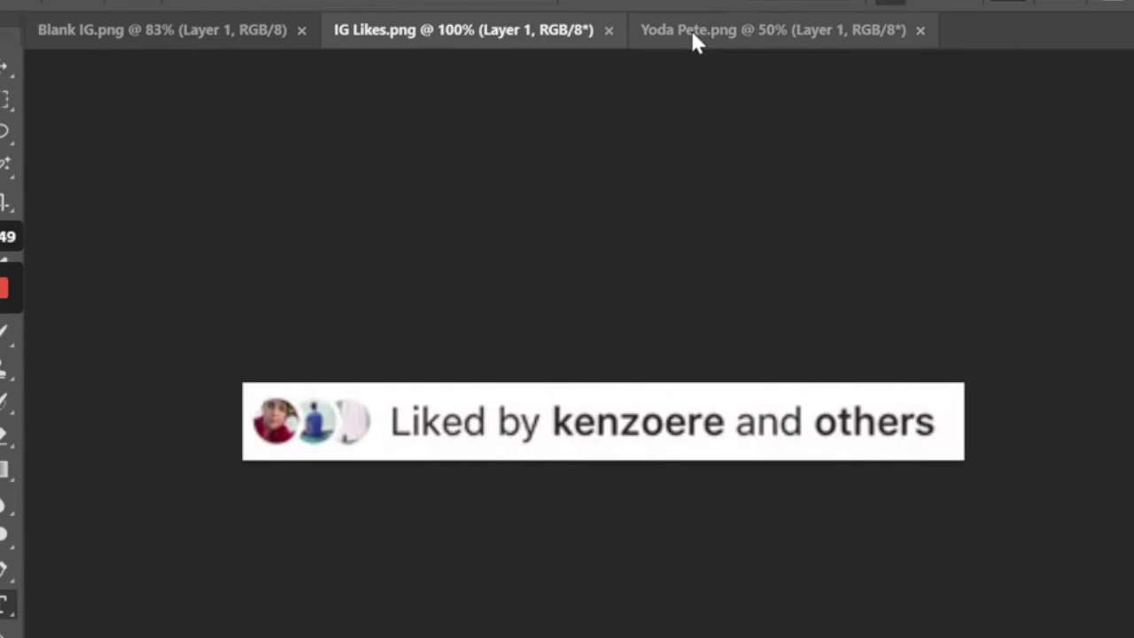
left_click(693, 34)
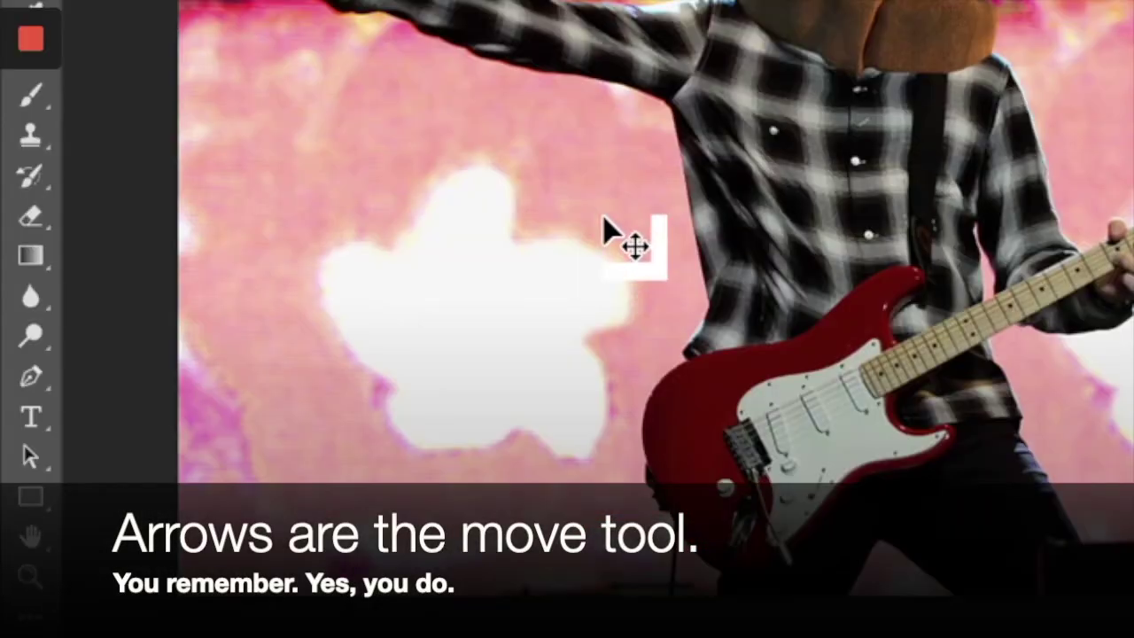
Drag the Yoda Pete photo layer onto the Blank IG template as a new layer.
scroll(432, 285, "down", 10)
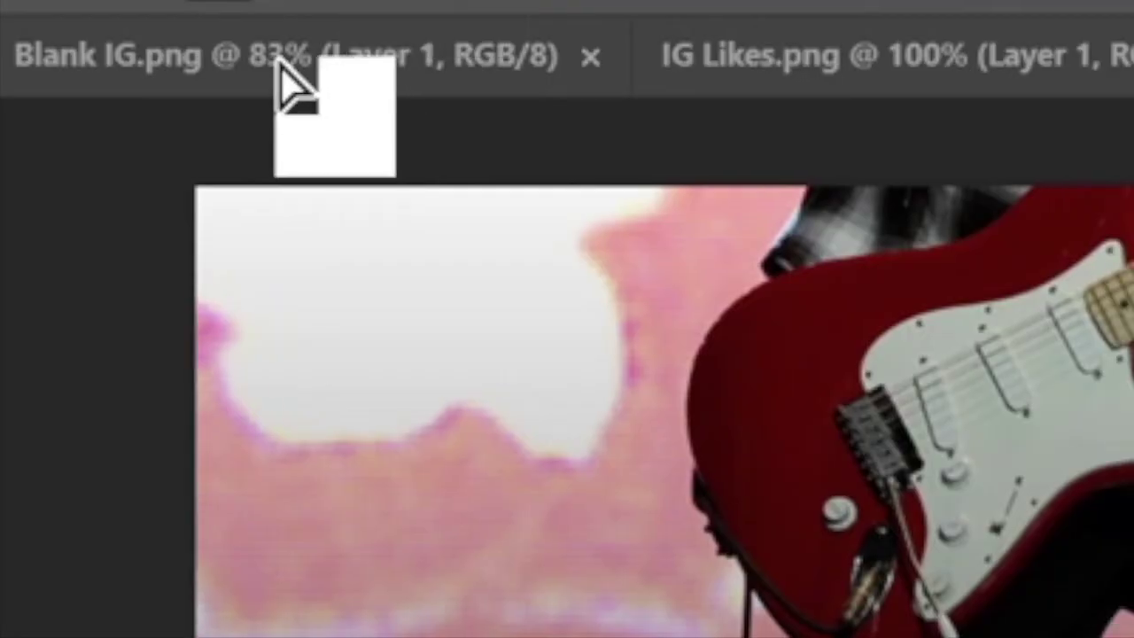
left_click_drag(283, 84, 285, 85)
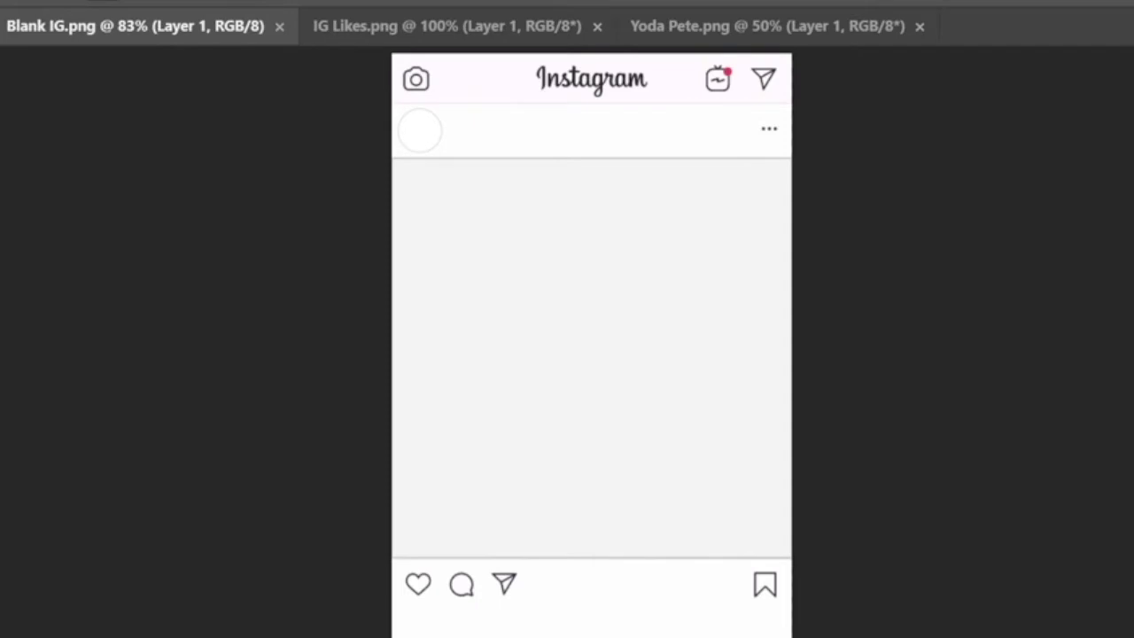
left_click_drag(133, 26, 483, 321)
left_click_drag(603, 387, 936, 405)
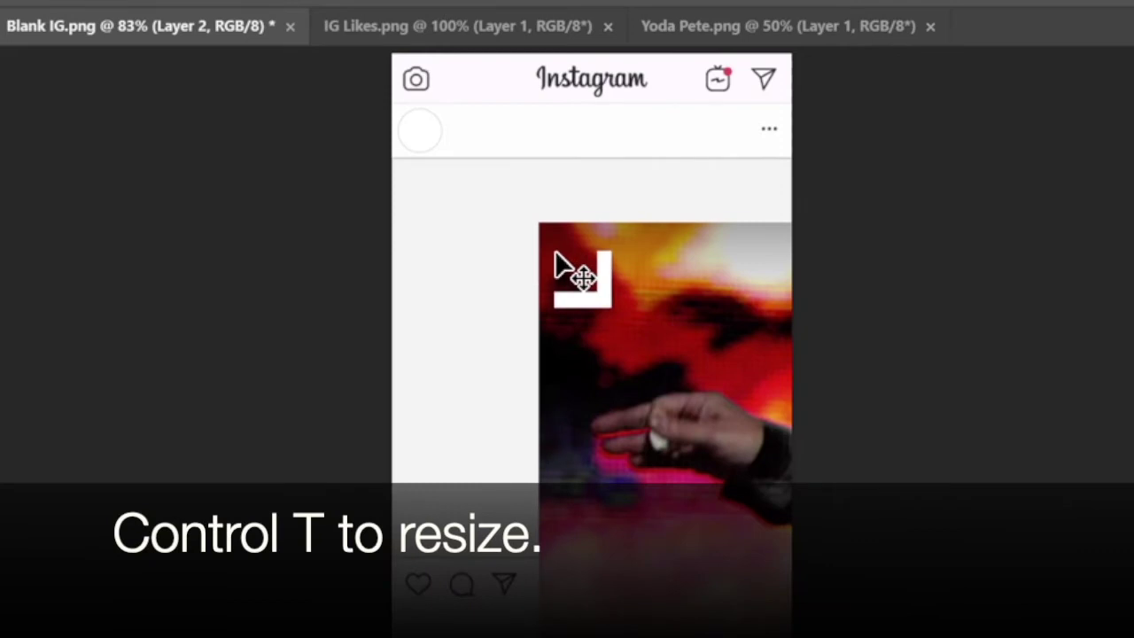
Free Transform the photo to about 35% and fit it over the post's image area.
key("ctrl+t")
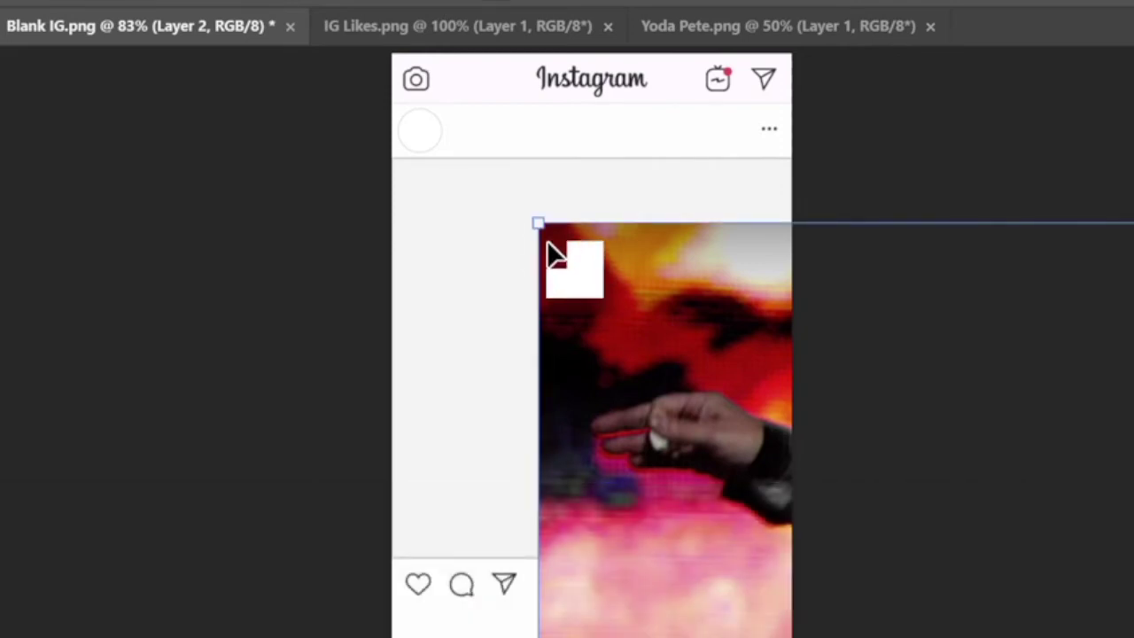
left_click_drag(582, 274, 879, 583)
left_click_drag(609, 422, 294, 270)
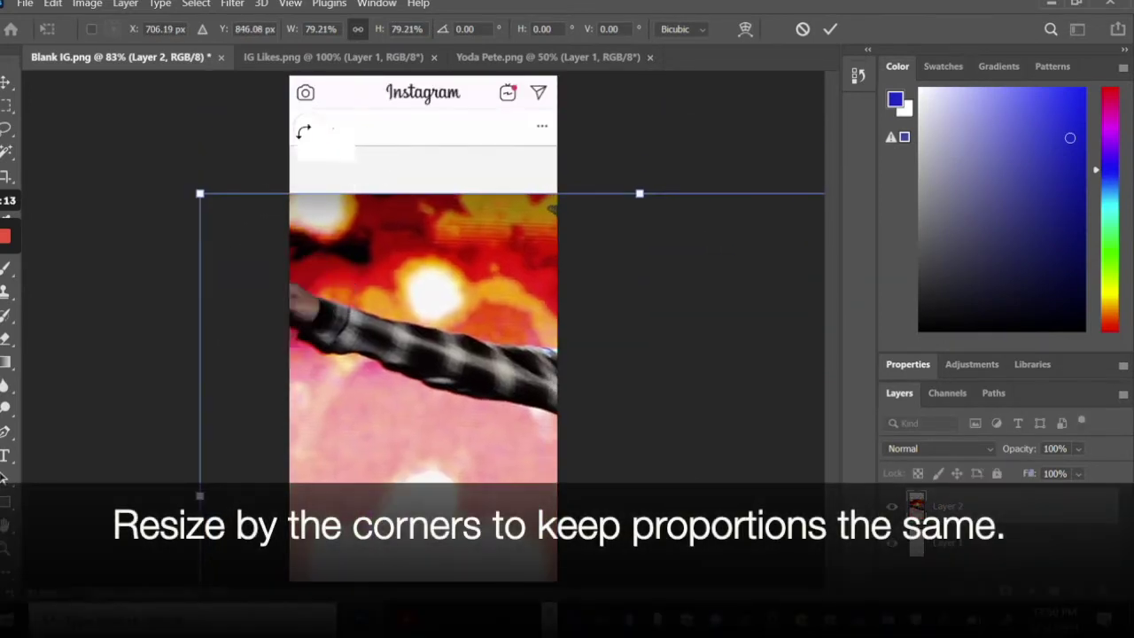
left_click_drag(201, 197, 358, 227)
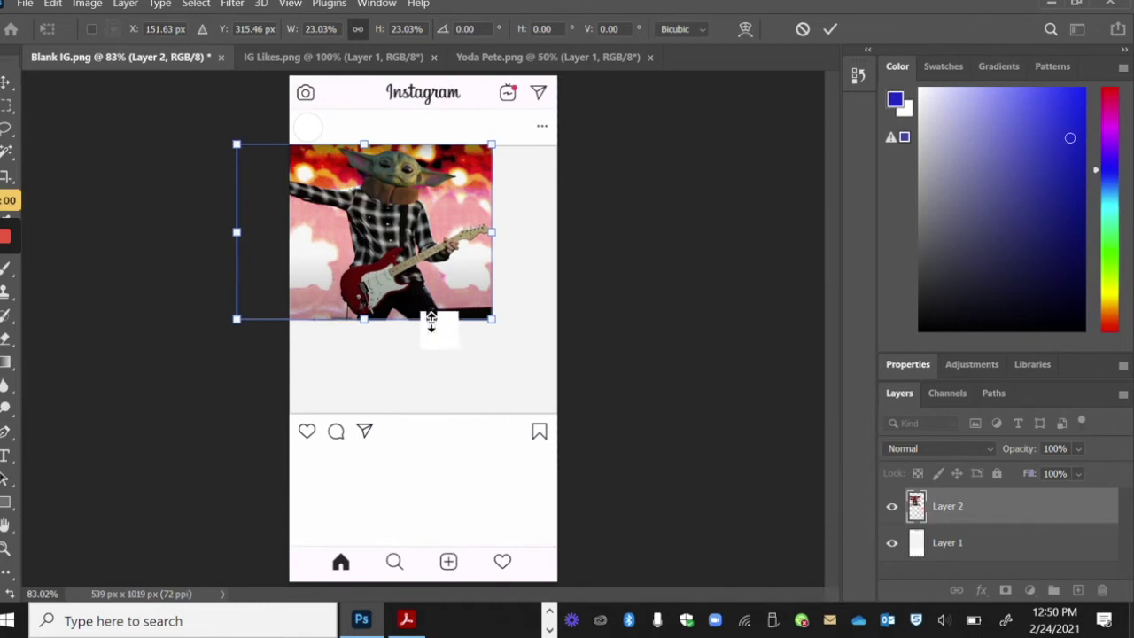
left_click_drag(494, 324, 592, 467)
left_click_drag(547, 310, 486, 305)
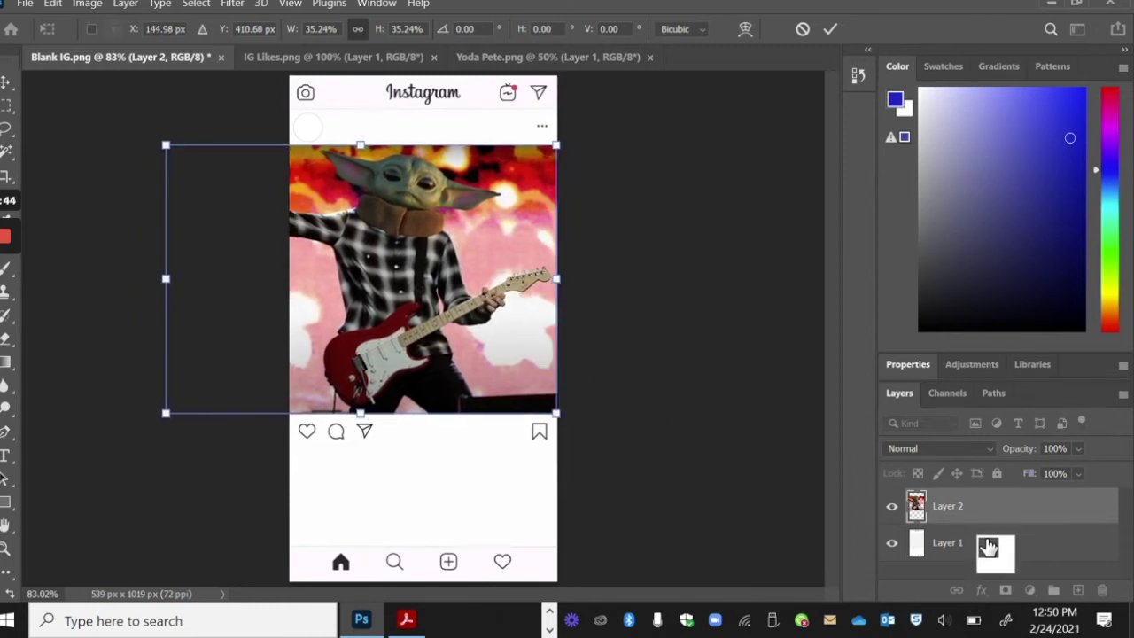
left_click(965, 542)
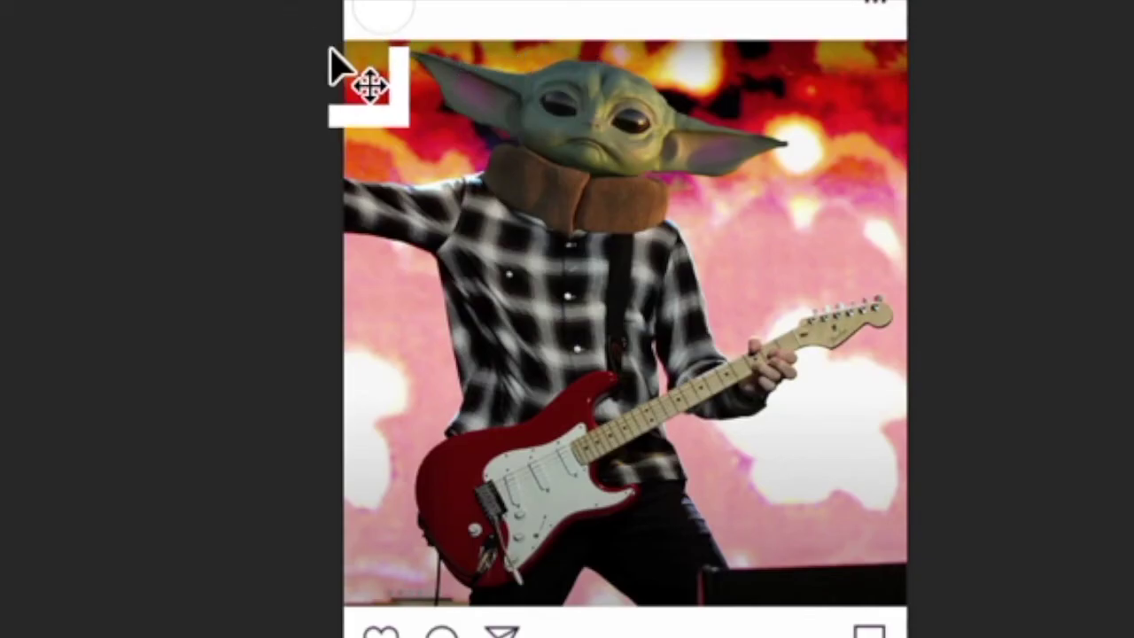
Drag the guitarist photo with the Move tool to line it up inside the post frame.
left_click_drag(333, 66, 808, 6)
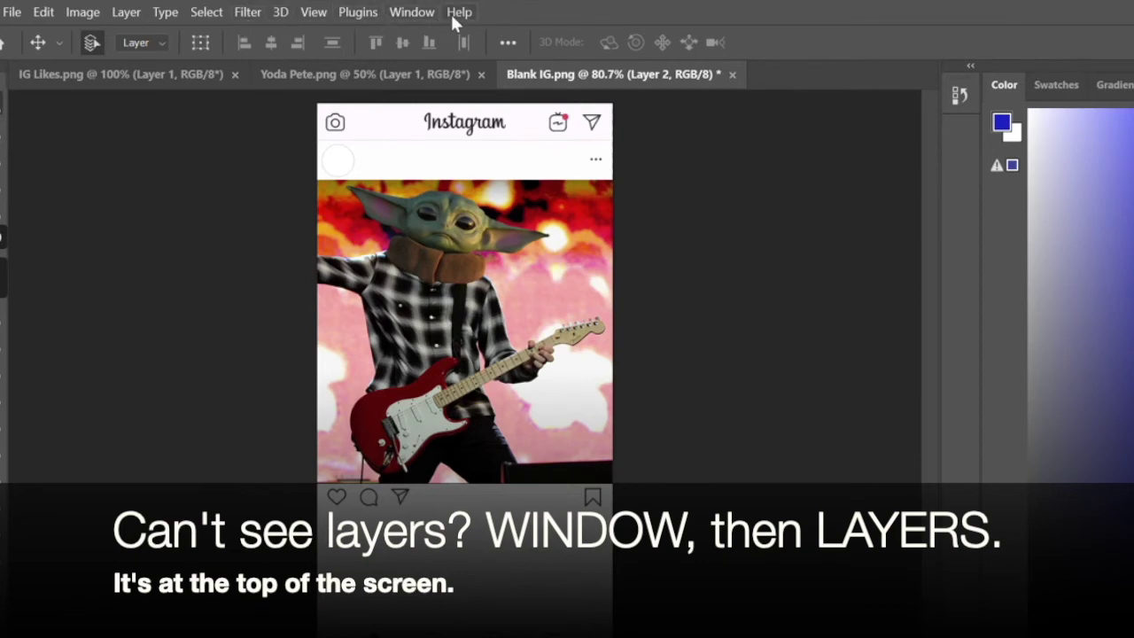
Turn on the Layers panel from the Window menu, then start File > Open.
left_click(410, 13)
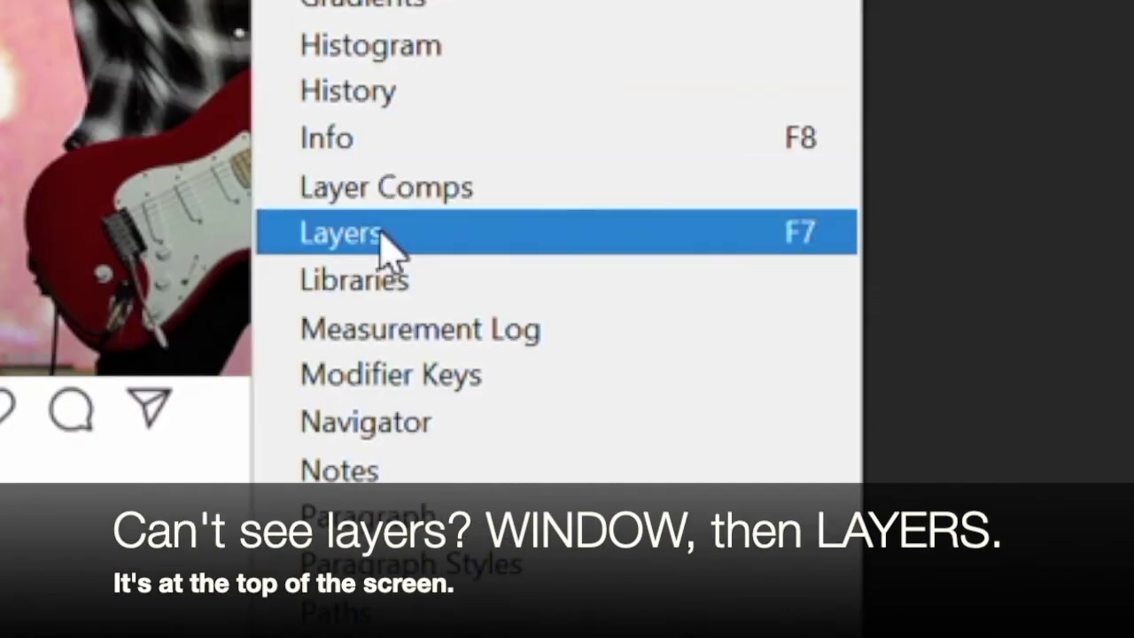
left_click(385, 235)
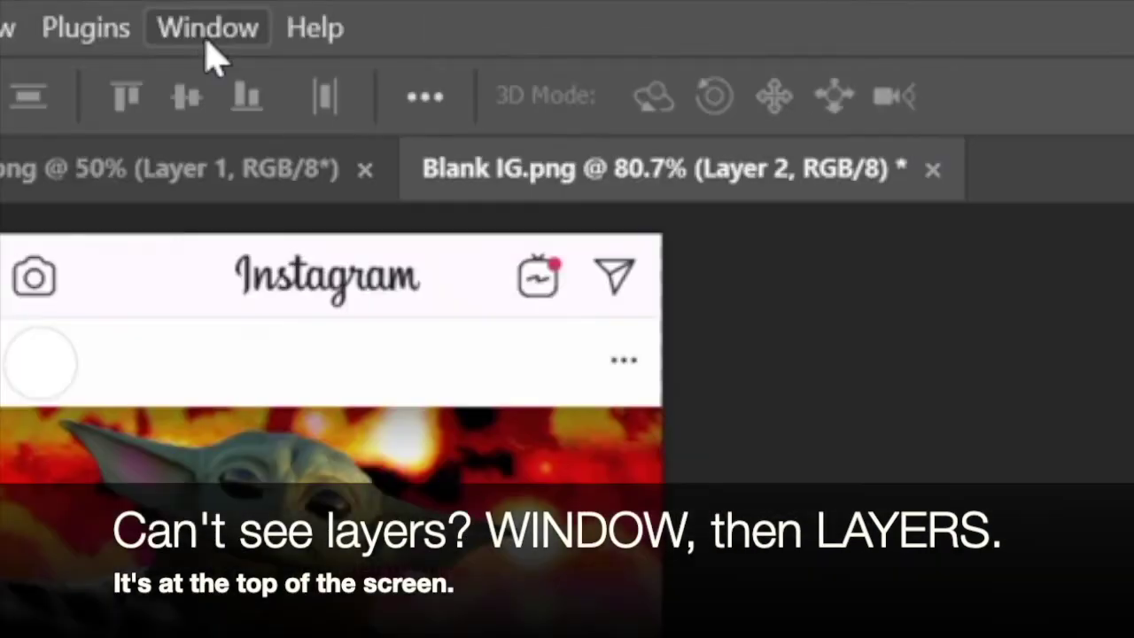
left_click(203, 40)
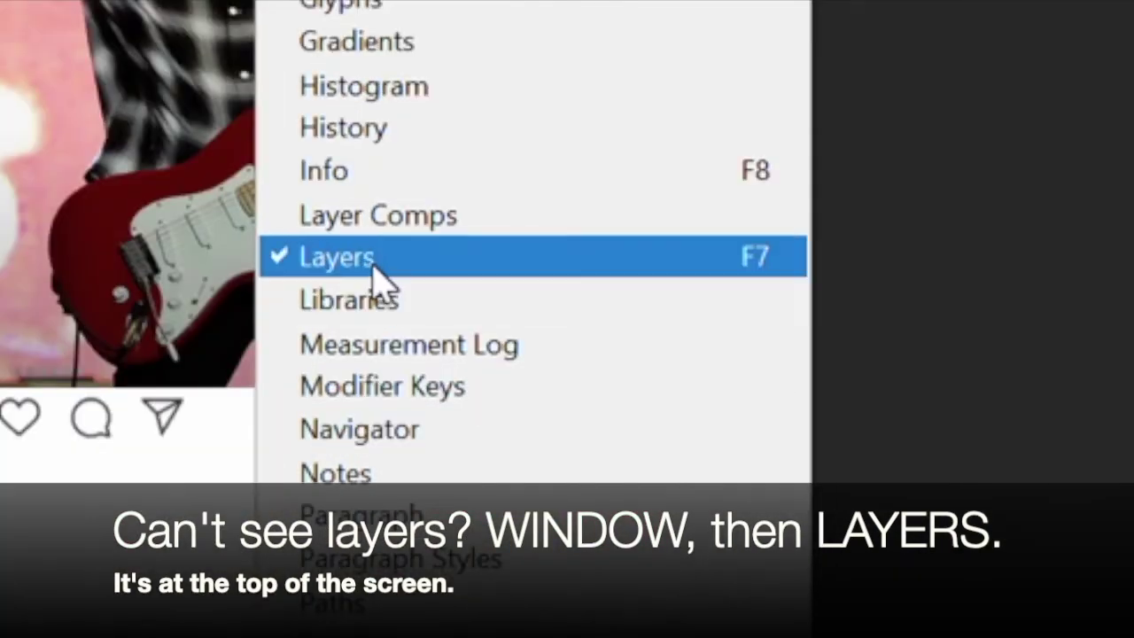
left_click(366, 268)
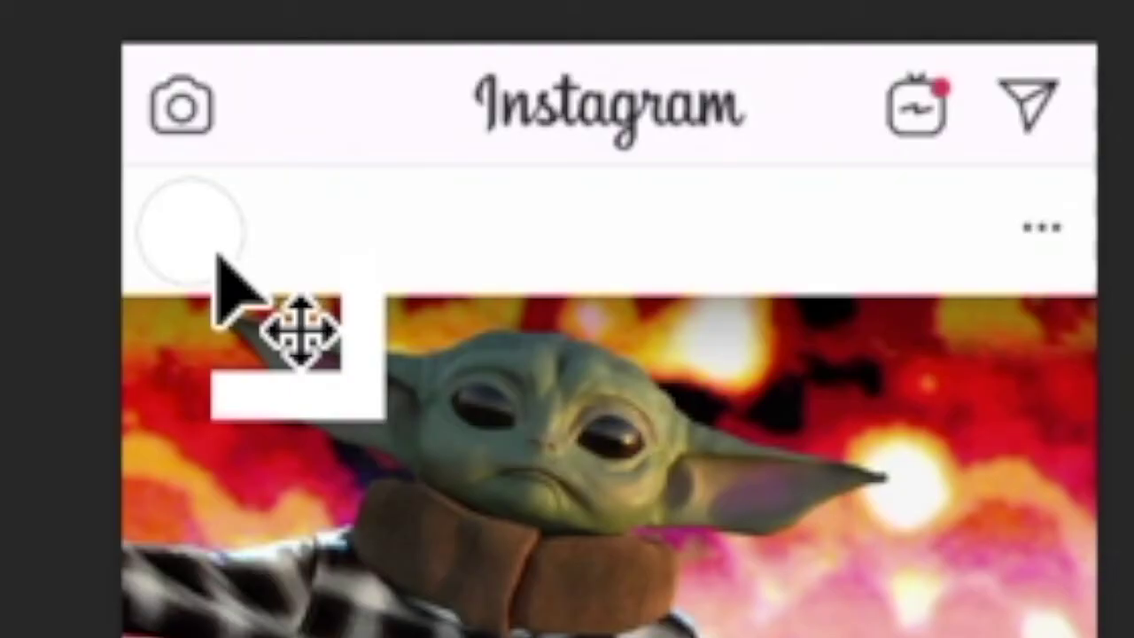
mouse_move(217, 255)
left_mouse_down()
mouse_move(222, 162)
mouse_move(222, 284)
mouse_move(307, 392)
mouse_move(211, 339)
mouse_move(203, 250)
left_mouse_up()
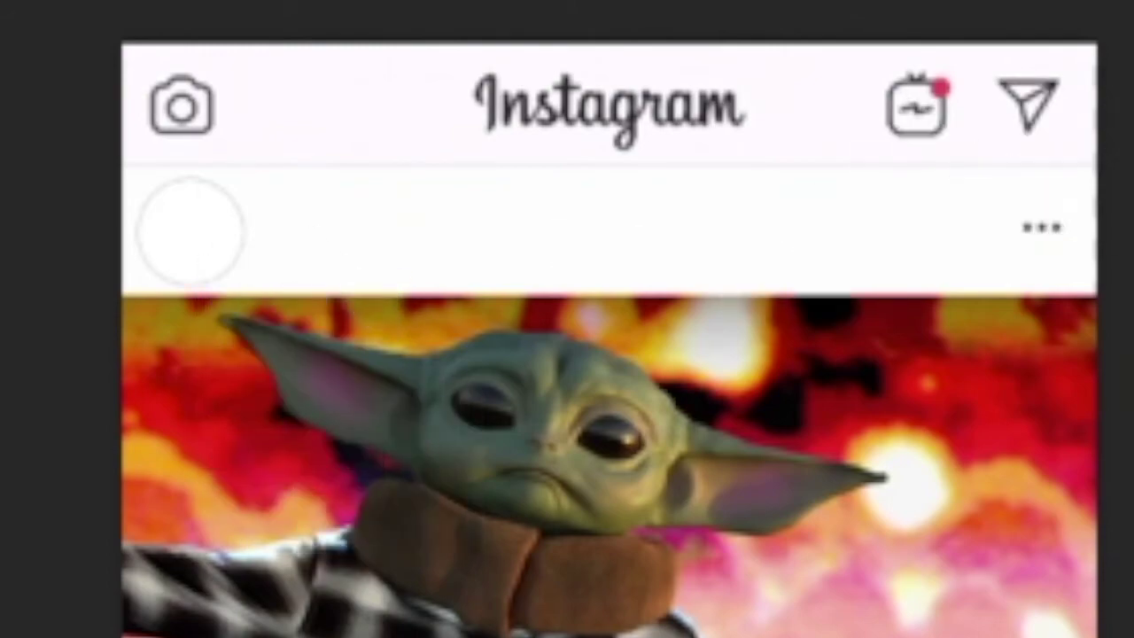
left_click(118, 34)
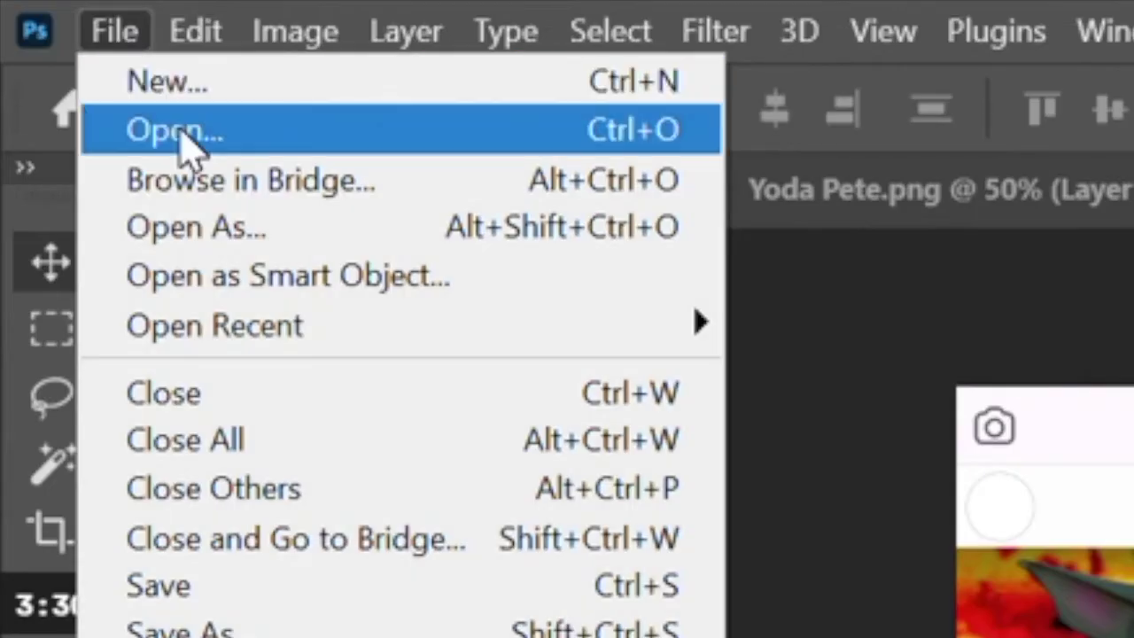
left_click(177, 131)
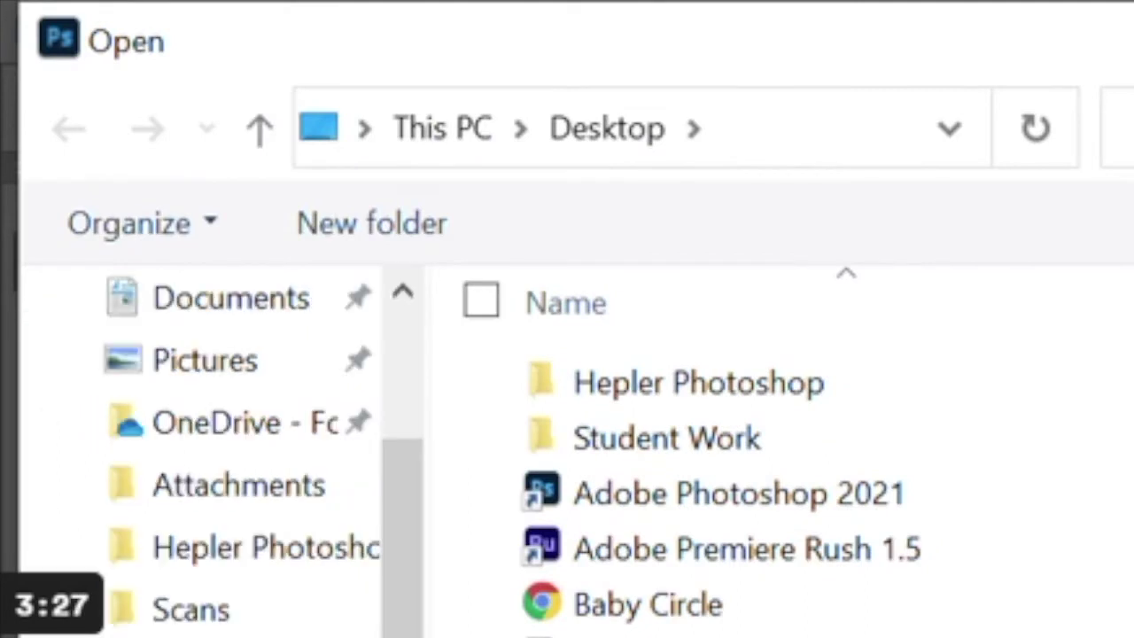
Open the jedi logo image from the Desktop.
scroll(355, 310, "down", 2)
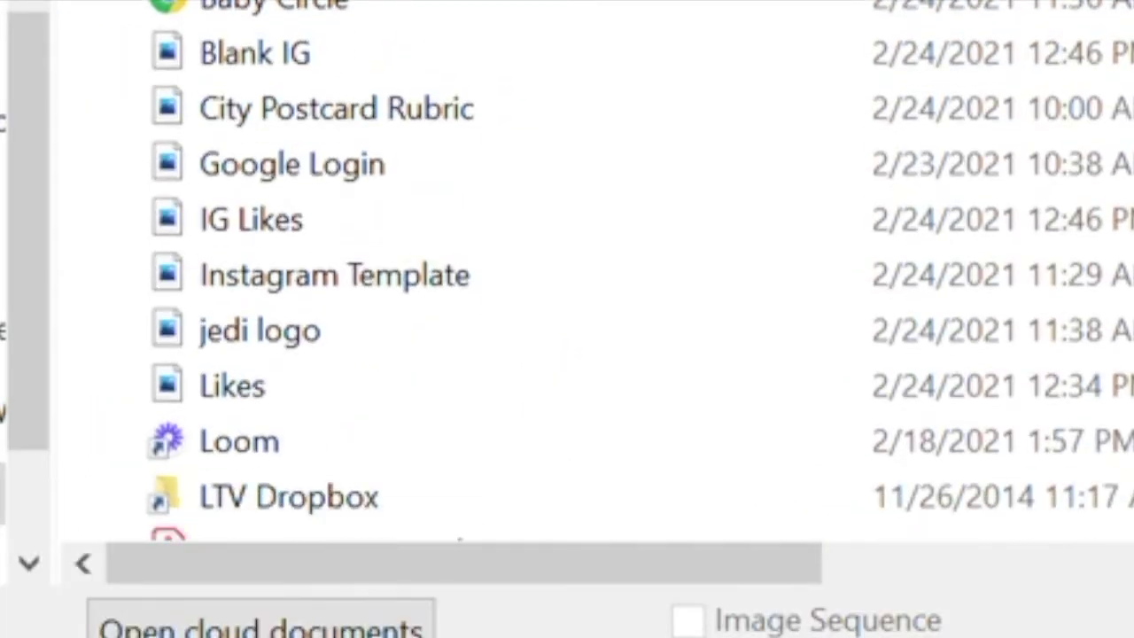
left_click(328, 312)
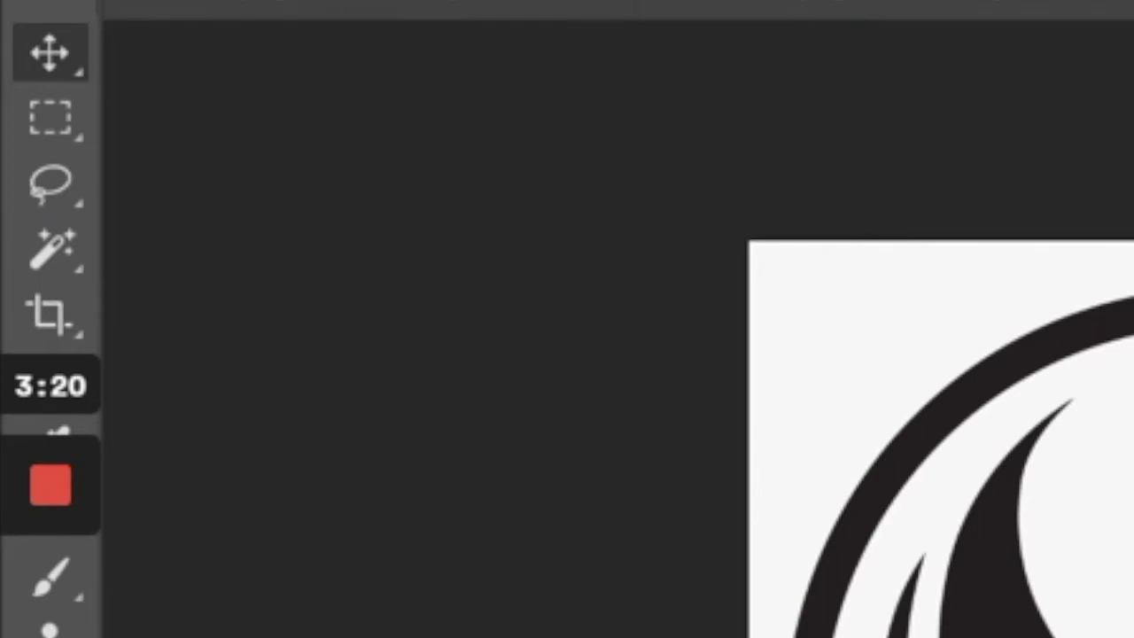
left_click_drag(921, 443, 106, 298)
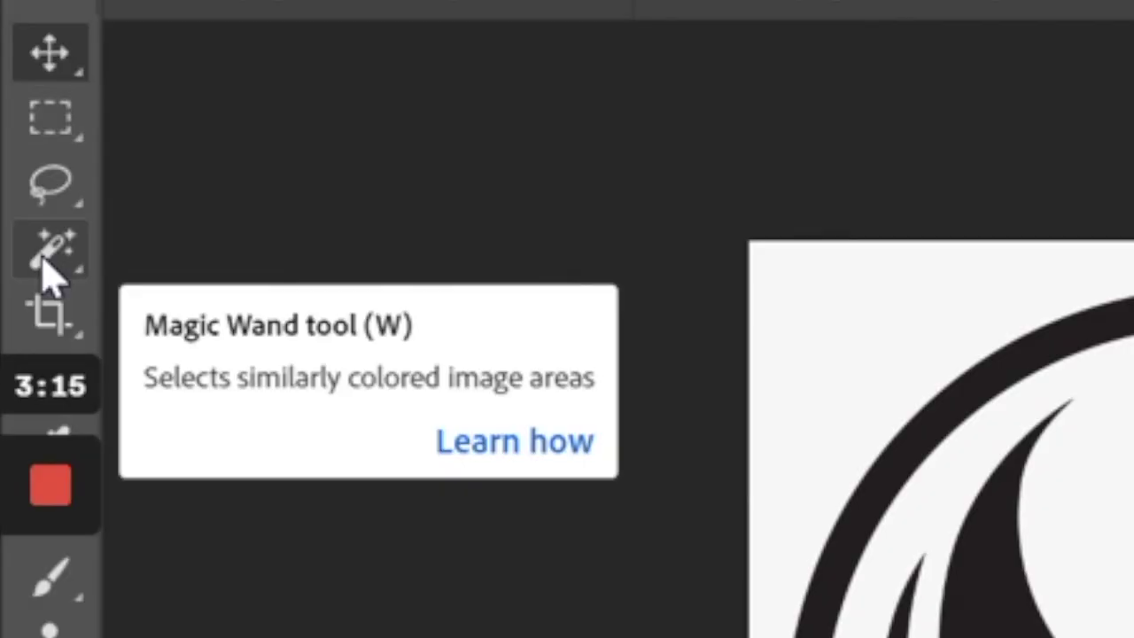
Select the white background, invert to the logo, then clear the selection.
left_click(51, 256)
left_click(342, 104)
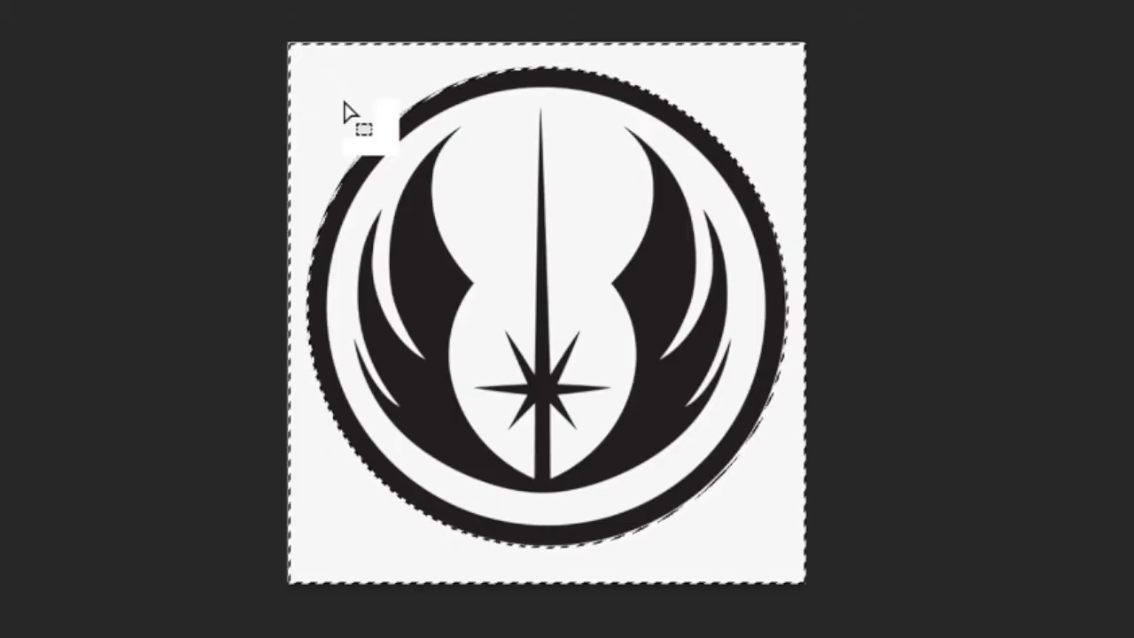
left_click(413, 30)
left_click(472, 232)
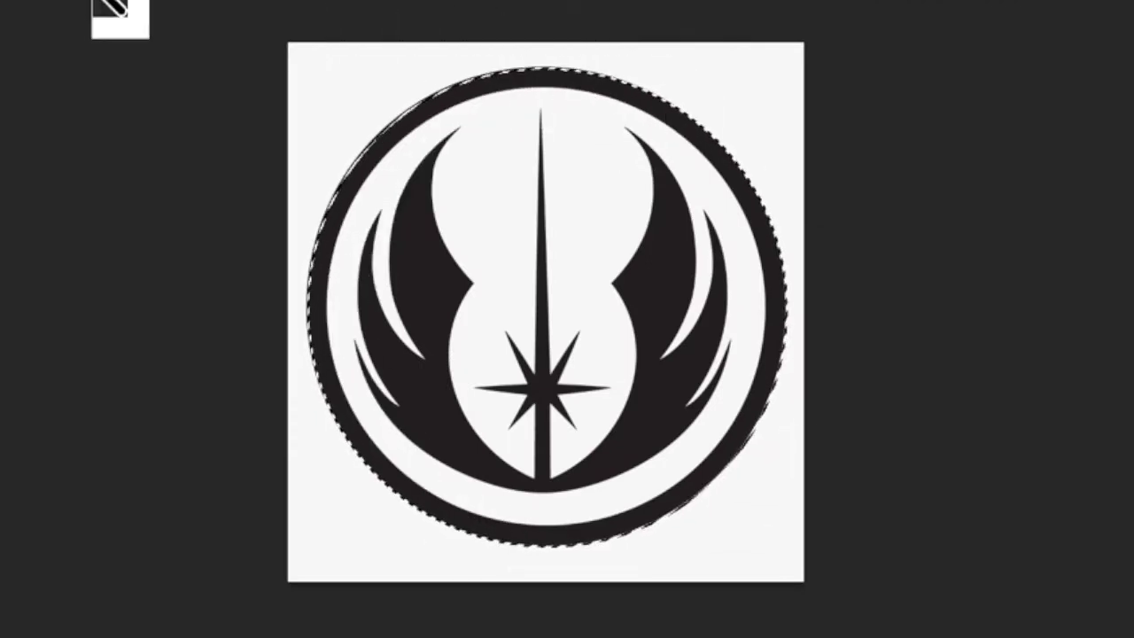
key("ctrl+d")
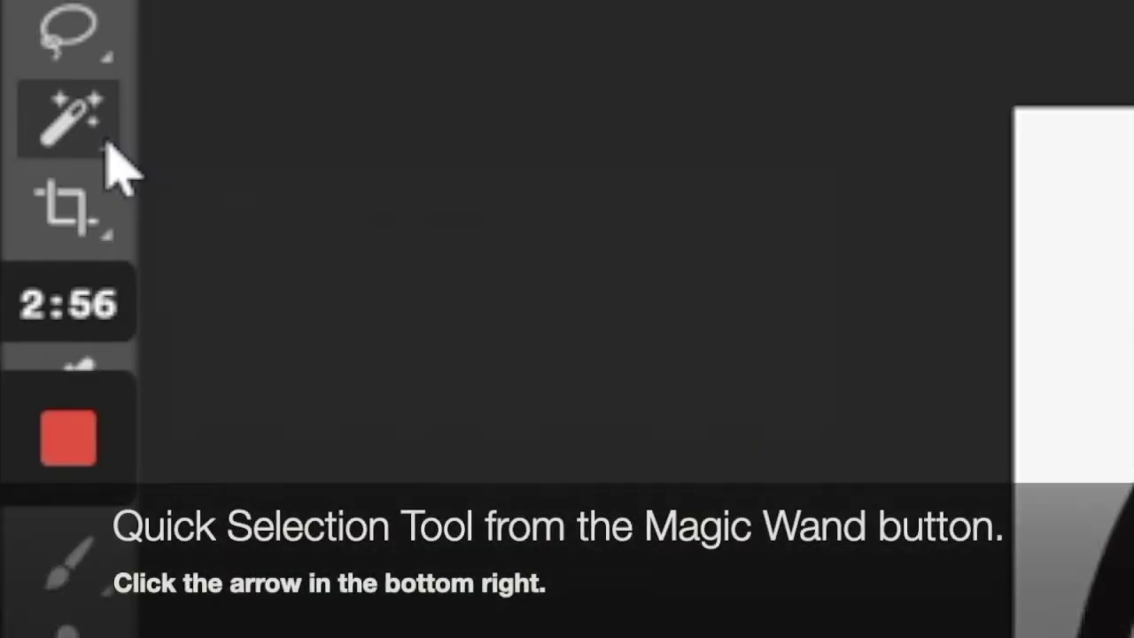
Use the Quick Selection Tool to paint a selection over the logo's wings and sword.
right_click(2, 66)
left_click(295, 179)
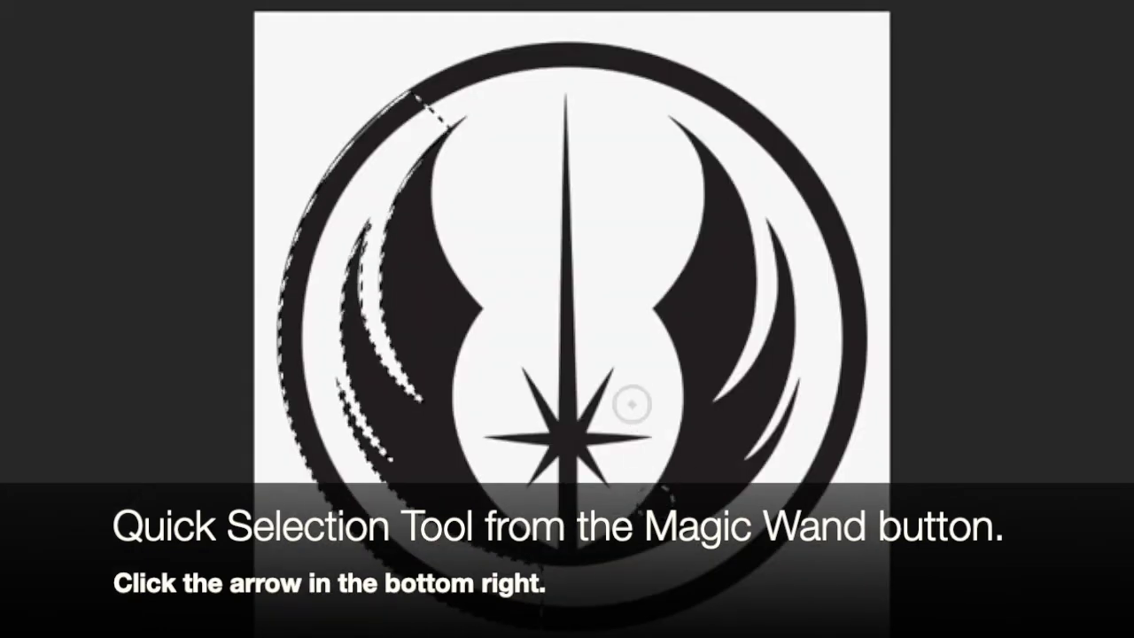
left_click(608, 372)
mouse_move(504, 338)
left_mouse_down()
mouse_move(505, 222)
mouse_move(530, 104)
mouse_move(514, 63)
mouse_move(717, 70)
mouse_move(752, 109)
mouse_move(640, 71)
mouse_move(750, 139)
mouse_move(824, 217)
mouse_move(496, 608)
left_mouse_up()
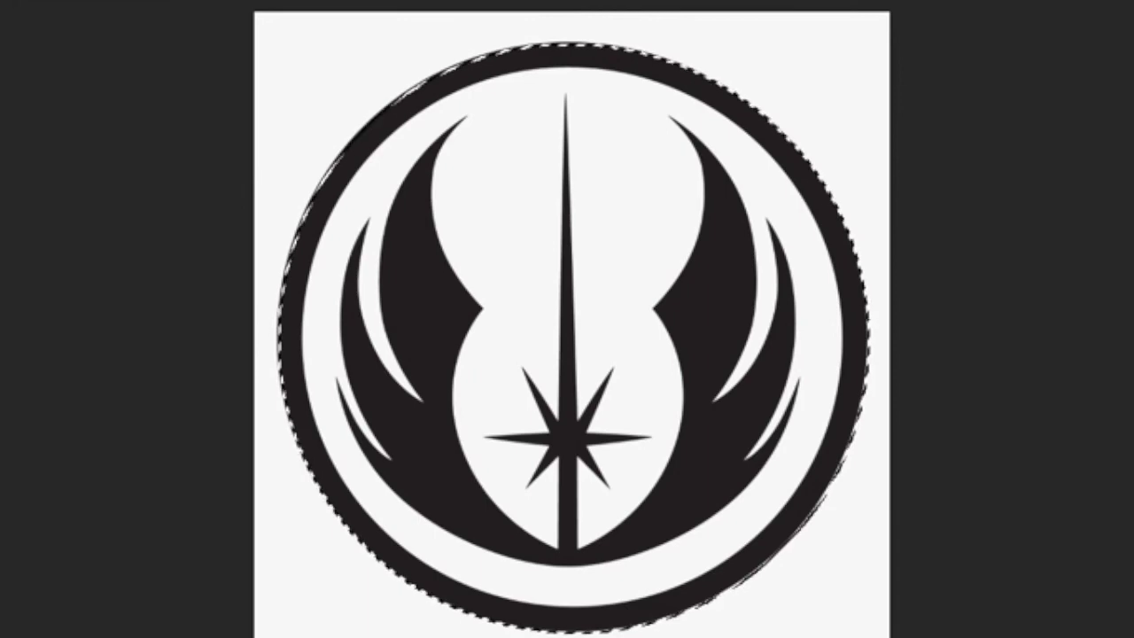
Move the selected Jedi logo onto the Blank IG.png mockup canvas.
key("v")
left_click_drag(537, 450, 356, 141)
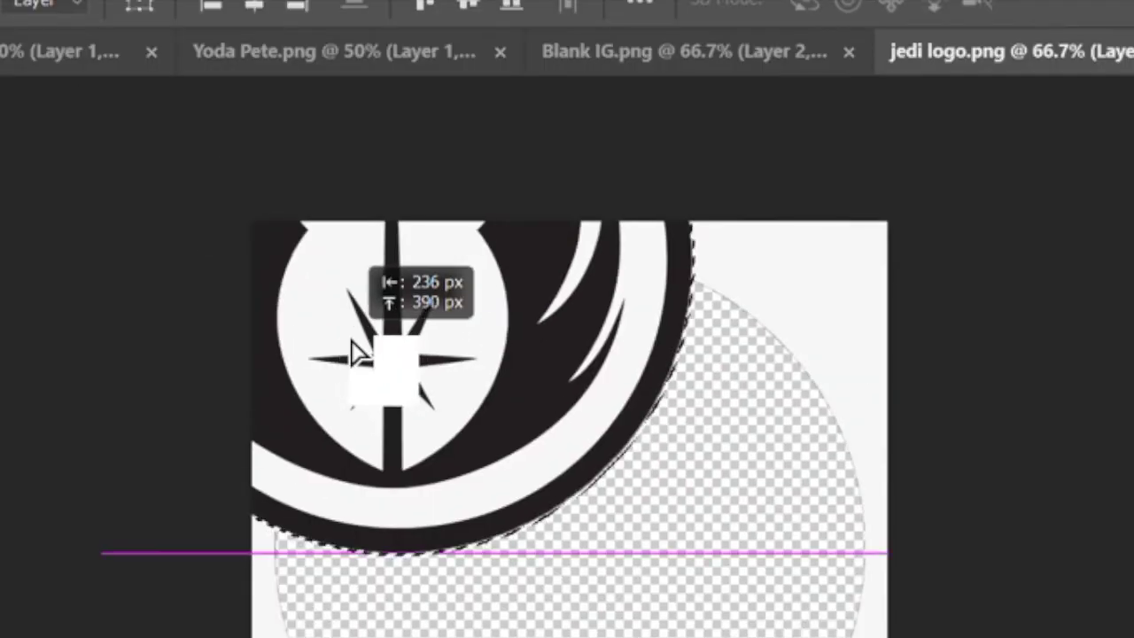
left_click_drag(354, 350, 454, 444)
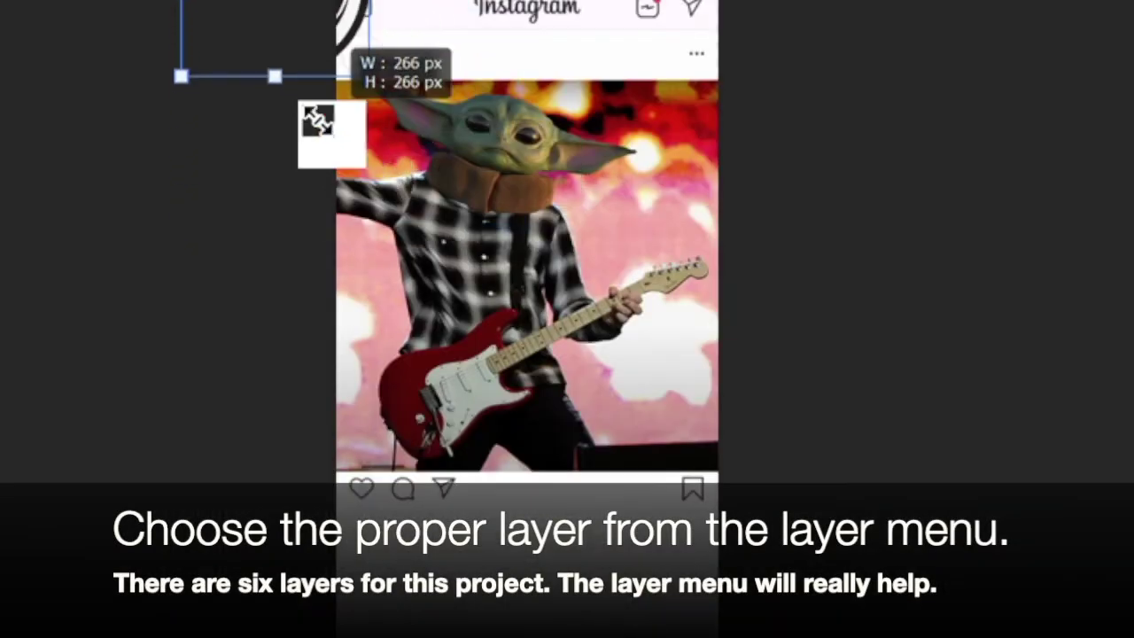
left_click_drag(317, 119, 547, 292)
Scale the logo to a 62×62 px avatar at the header's top-left and commit.
left_click_drag(652, 339, 543, 206)
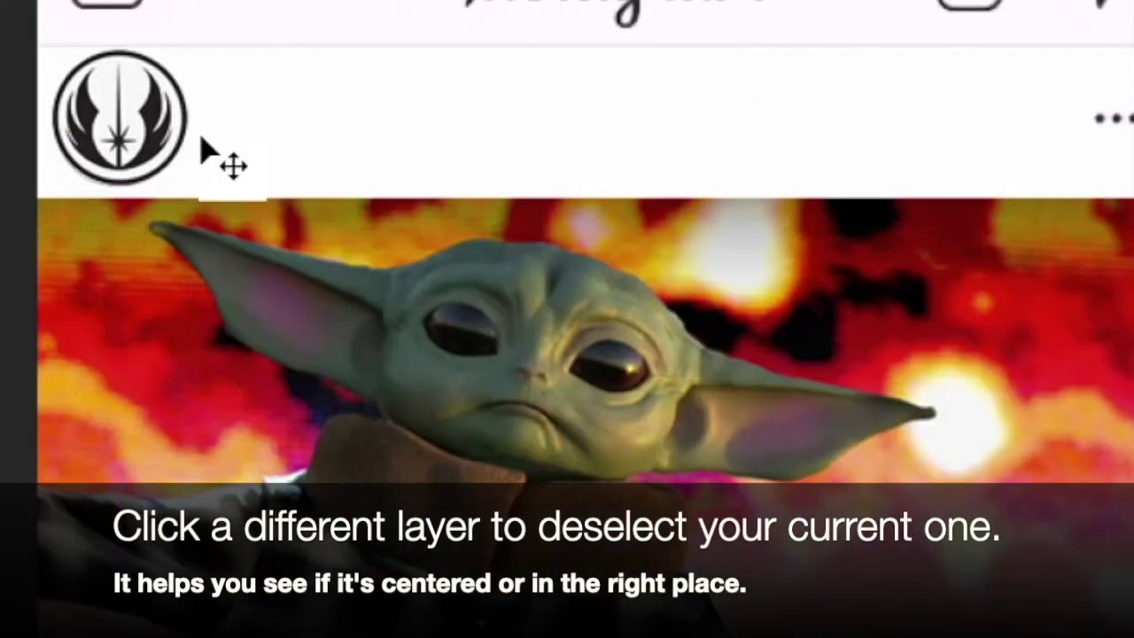
left_click(137, 111)
mouse_move(133, 106)
left_mouse_down()
mouse_move(115, 112)
mouse_move(135, 112)
left_mouse_up()
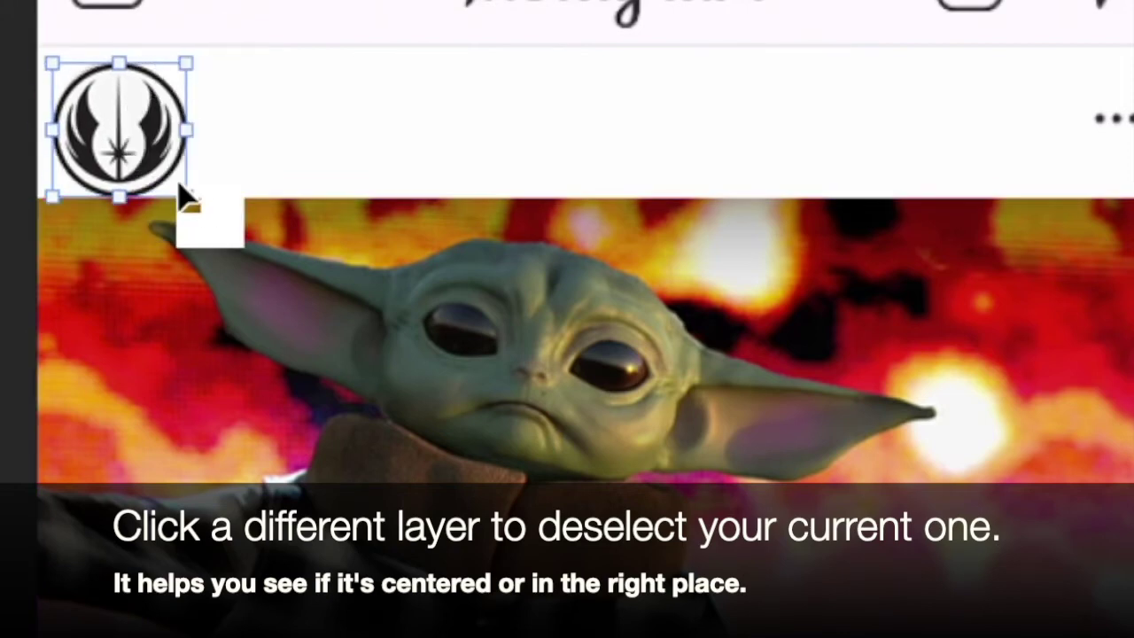
left_click_drag(185, 195, 164, 168)
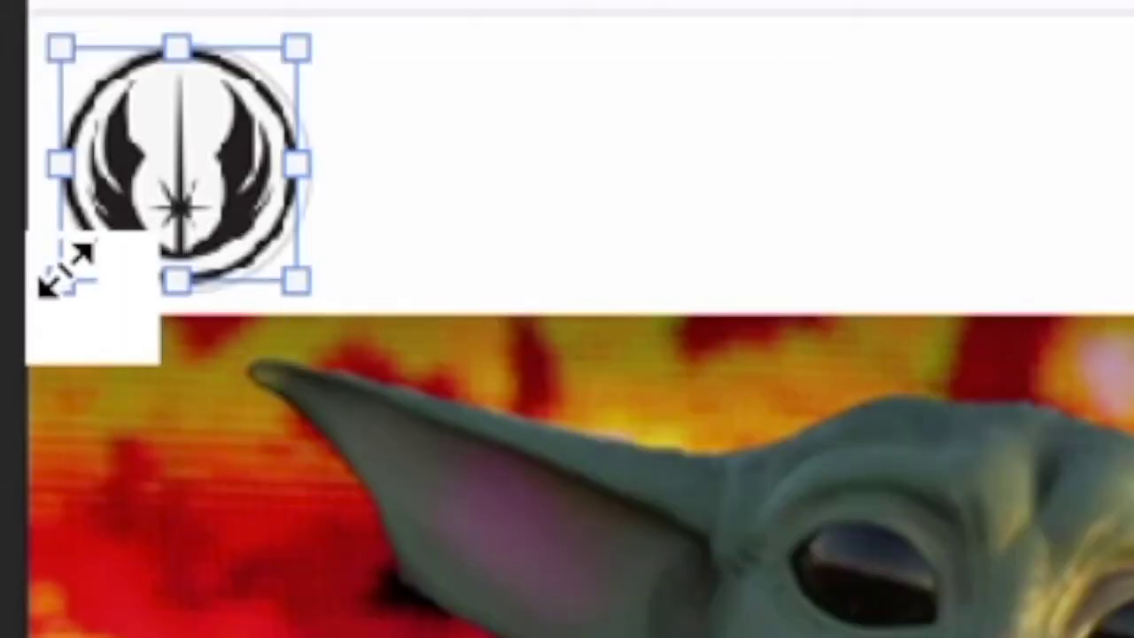
left_click_drag(52, 175, 43, 182)
left_click_drag(44, 284, 30, 286)
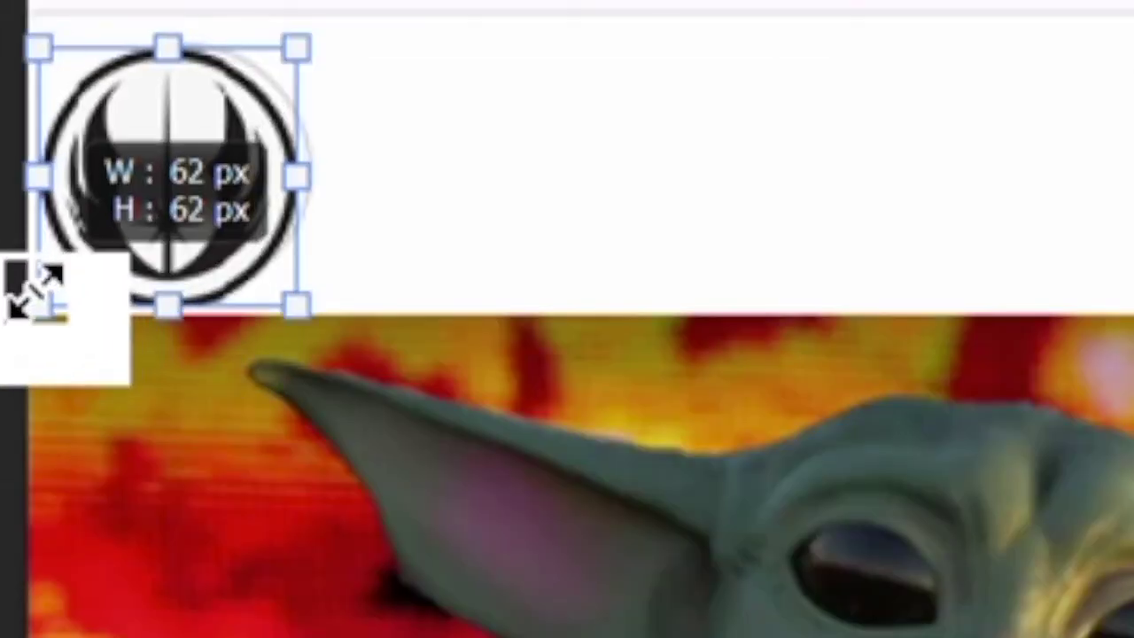
left_click_drag(198, 203, 211, 161)
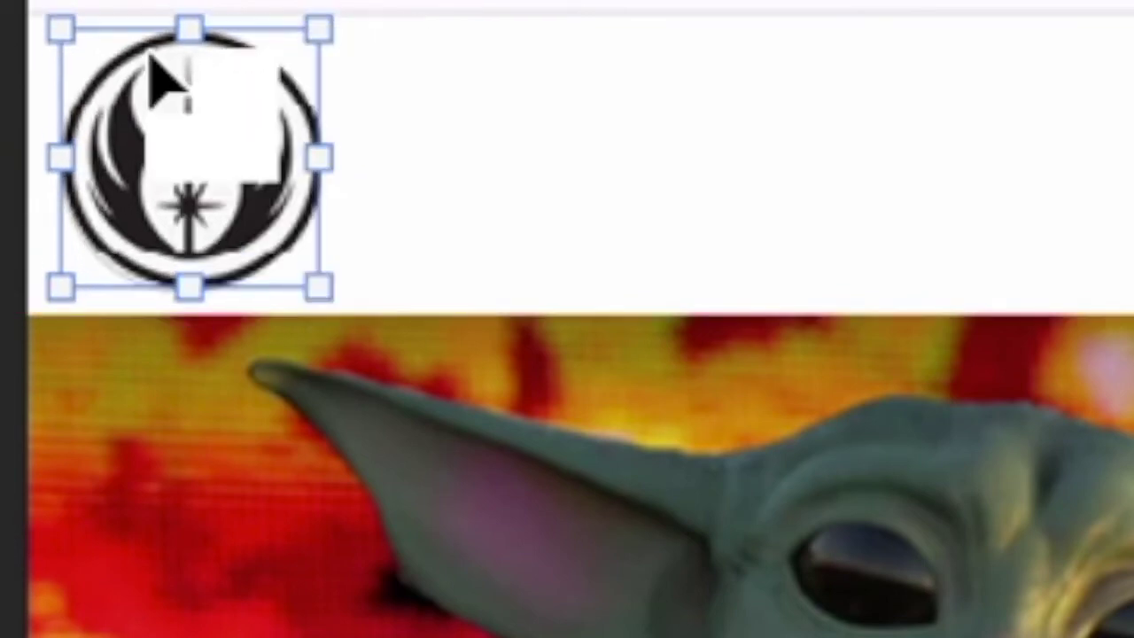
key("Return")
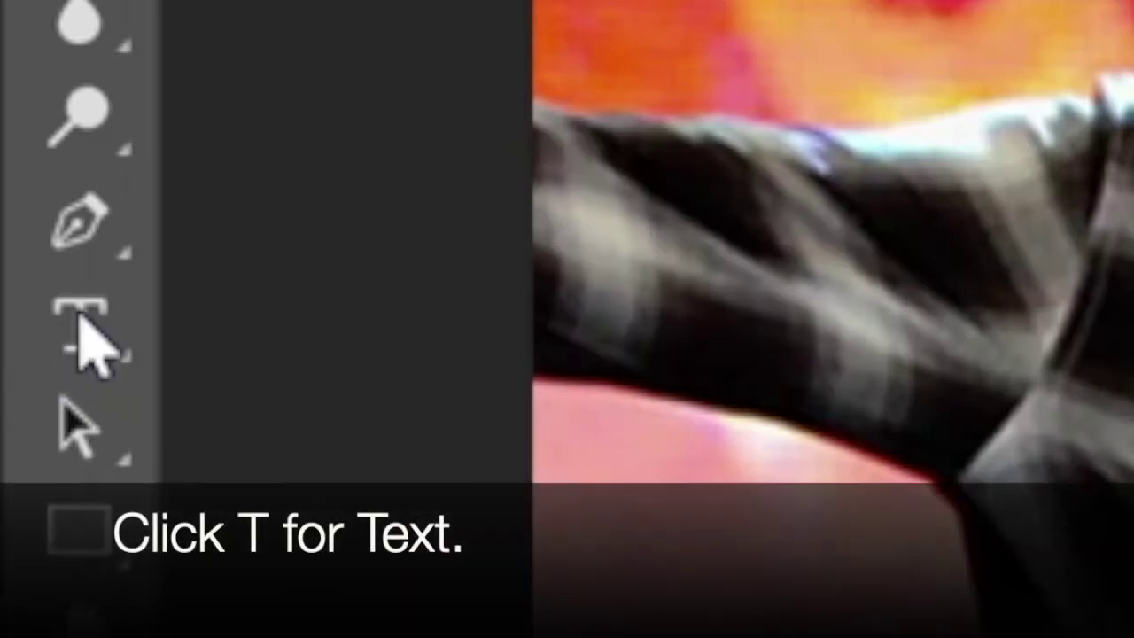
Add a text layer beside the avatar in Arial Rounded MT Bold.
left_click(18, 458)
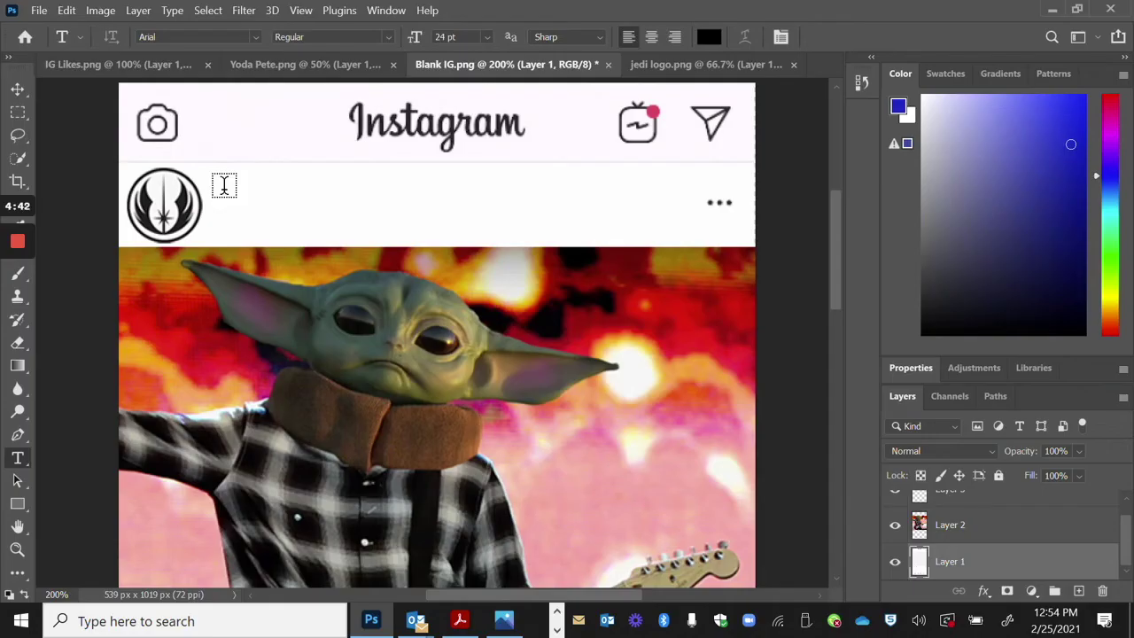
left_click(460, 213)
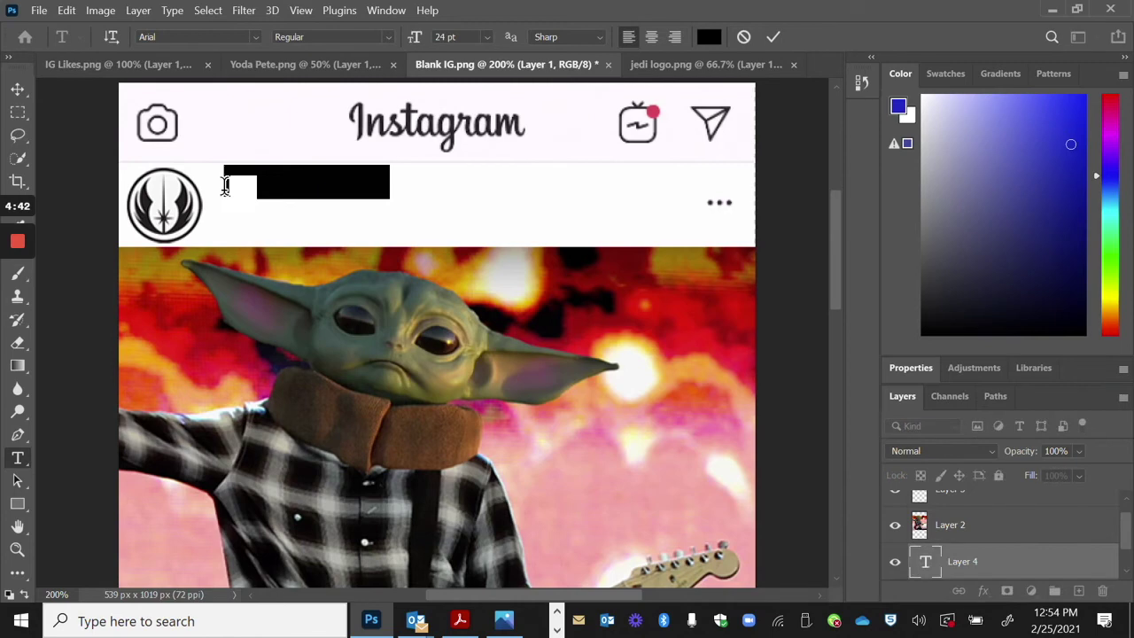
left_click(255, 36)
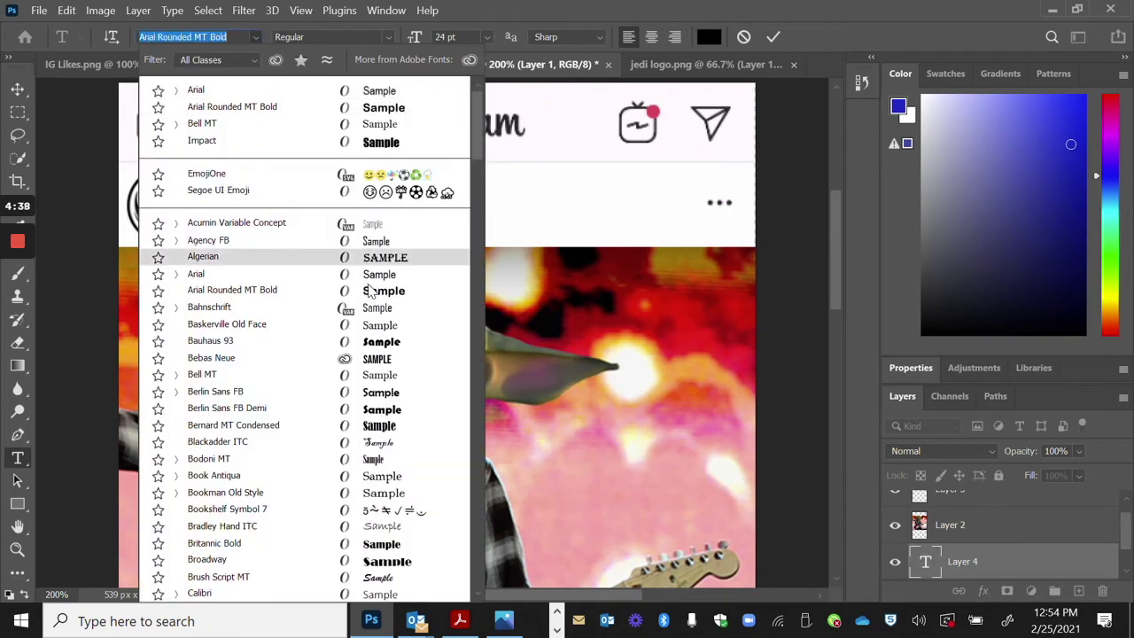
scroll(377, 266, "down", 6)
scroll(372, 306, "down", 5)
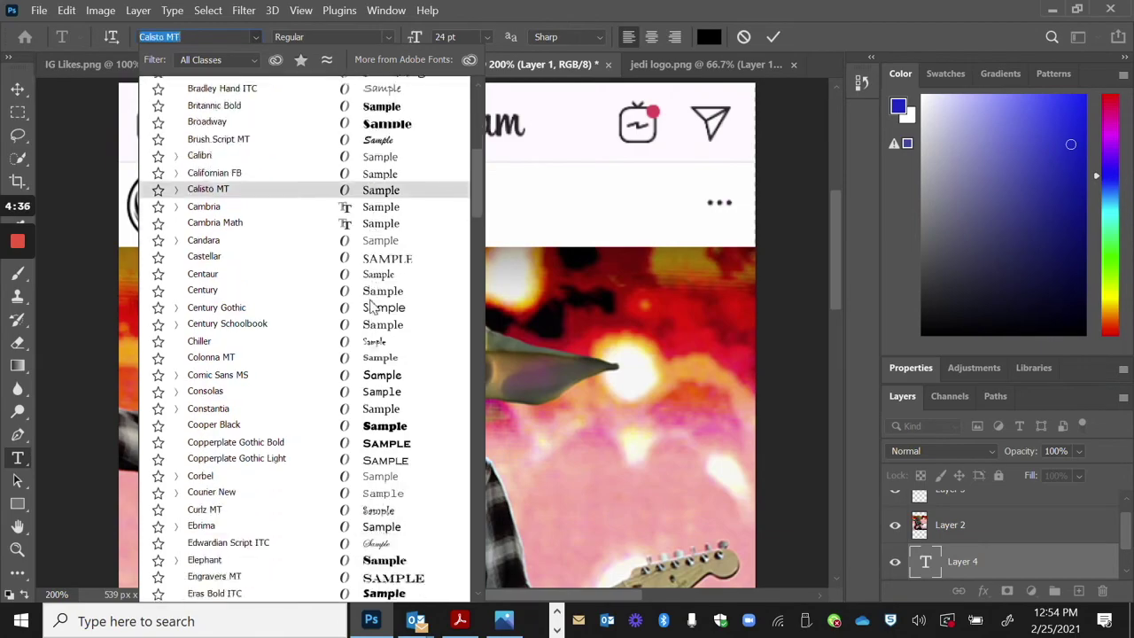
left_click(148, 50)
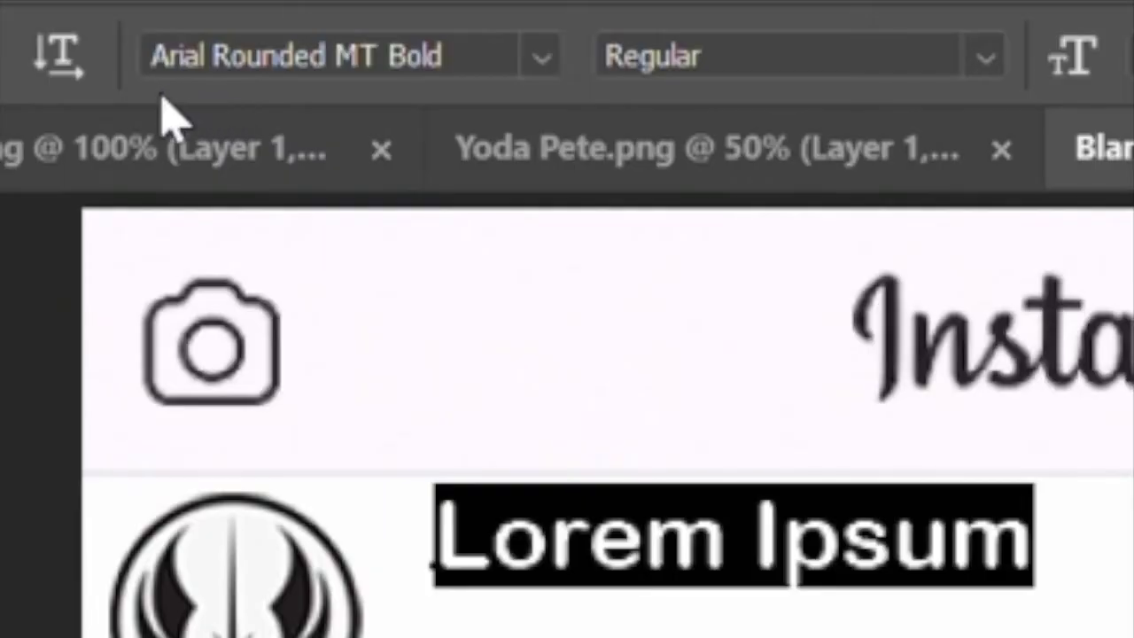
Replace the Lorem Ipsum placeholder with 'grogubetcha - Follow'.
left_click(762, 519)
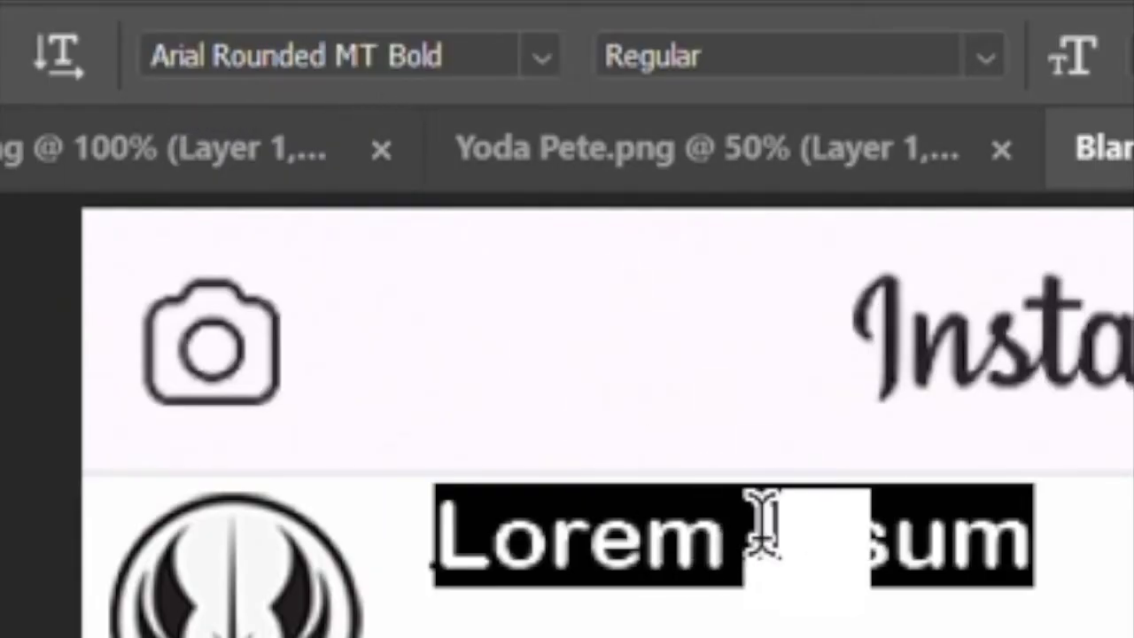
left_click(1019, 531)
key("BackSpace")
key("BackSpace")
key("BackSpace")
key("BackSpace")
key("BackSpace")
key("BackSpace")
key("BackSpace")
key("BackSpace")
key("BackSpace")
key("BackSpace")
key("BackSpace")
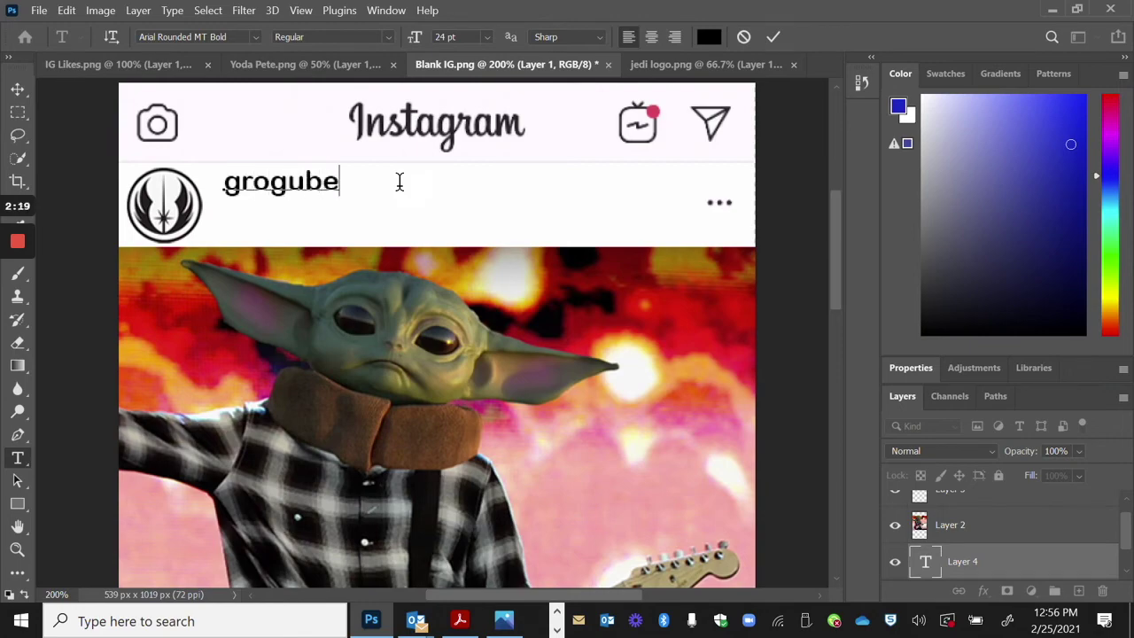
type("grogubetch")
type("a  Fol")
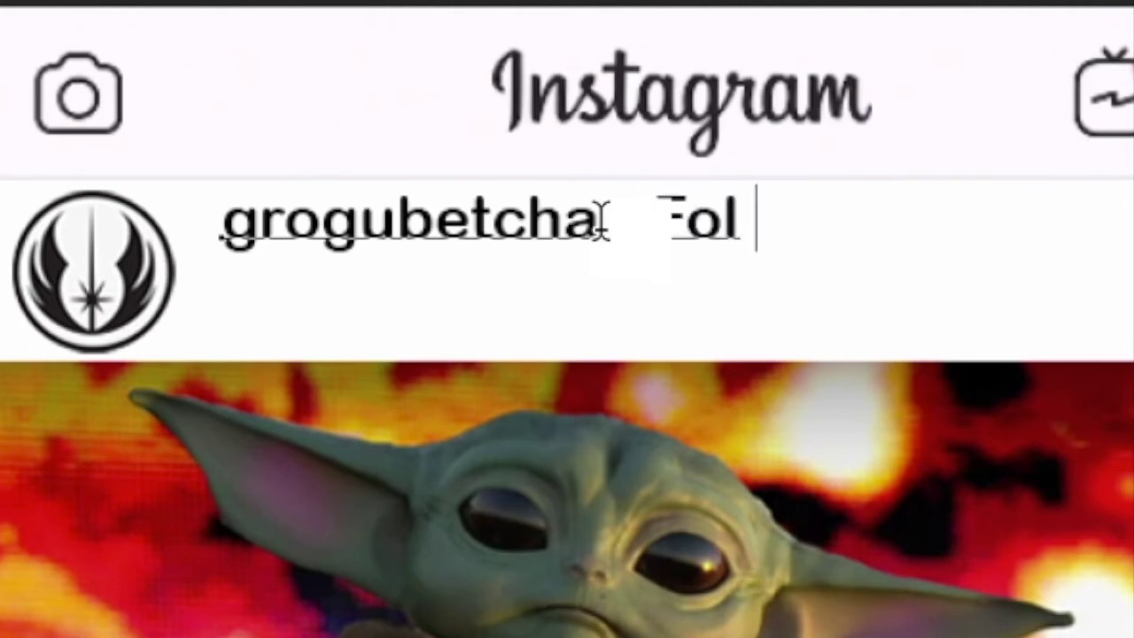
type("w")
Colour the word Follow bright blue.
left_click_drag(646, 235, 837, 241)
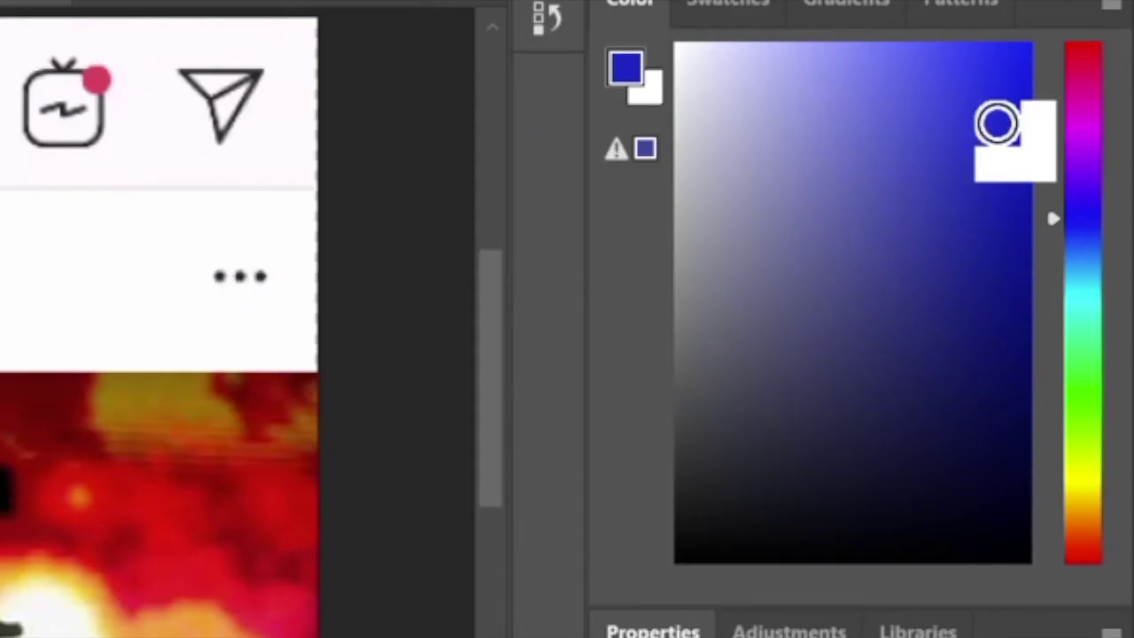
left_click_drag(997, 121, 1010, 67)
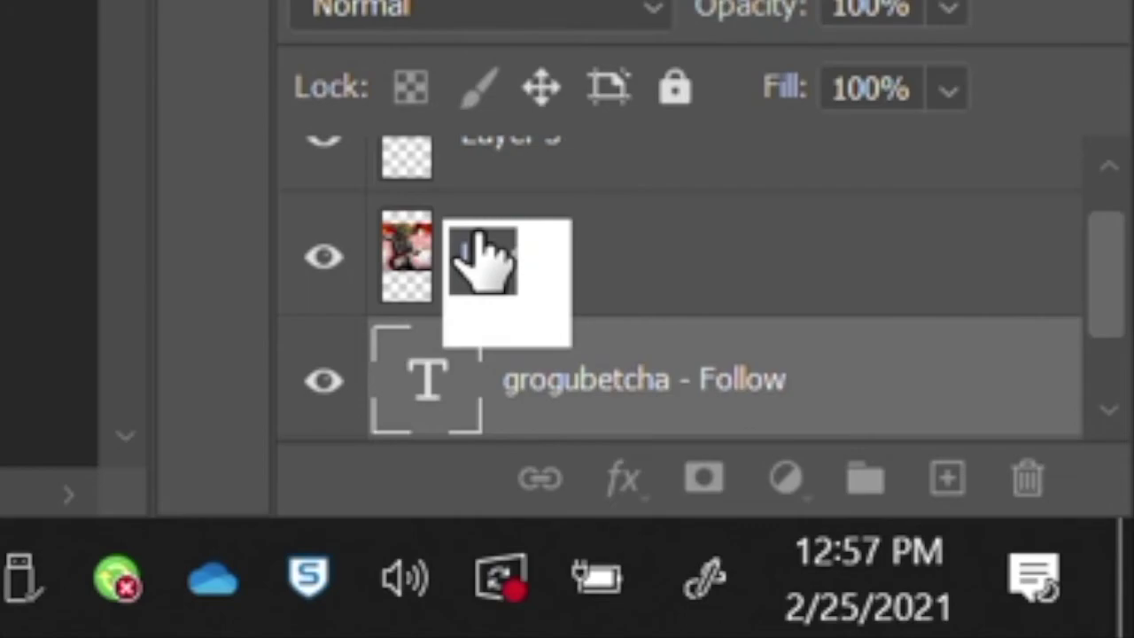
left_click(485, 257)
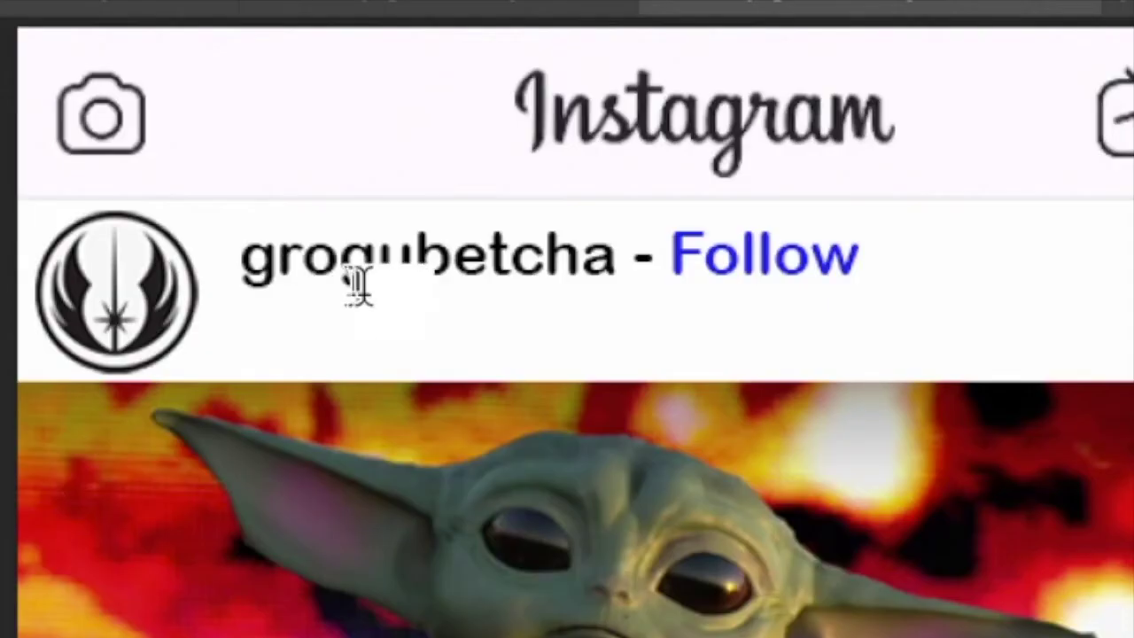
Move the 'grogubetcha - Follow' line down, level with the middle of the Jedi avatar.
left_click_drag(362, 110, 584, 110)
left_click_drag(772, 264, 883, 270)
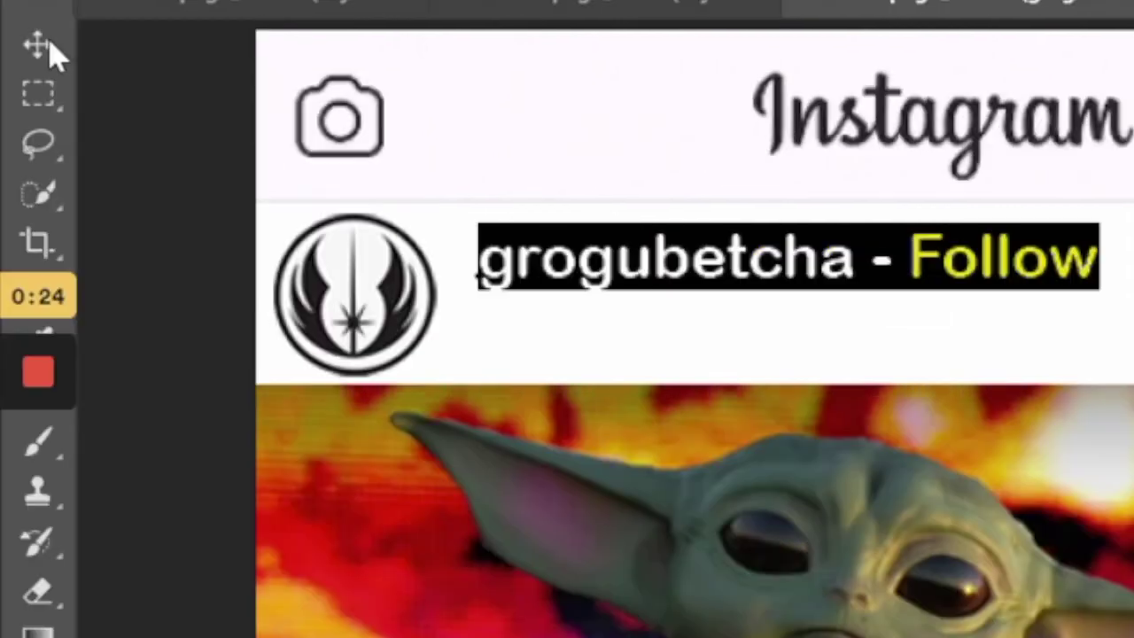
left_click(38, 46)
left_click_drag(609, 274, 597, 299)
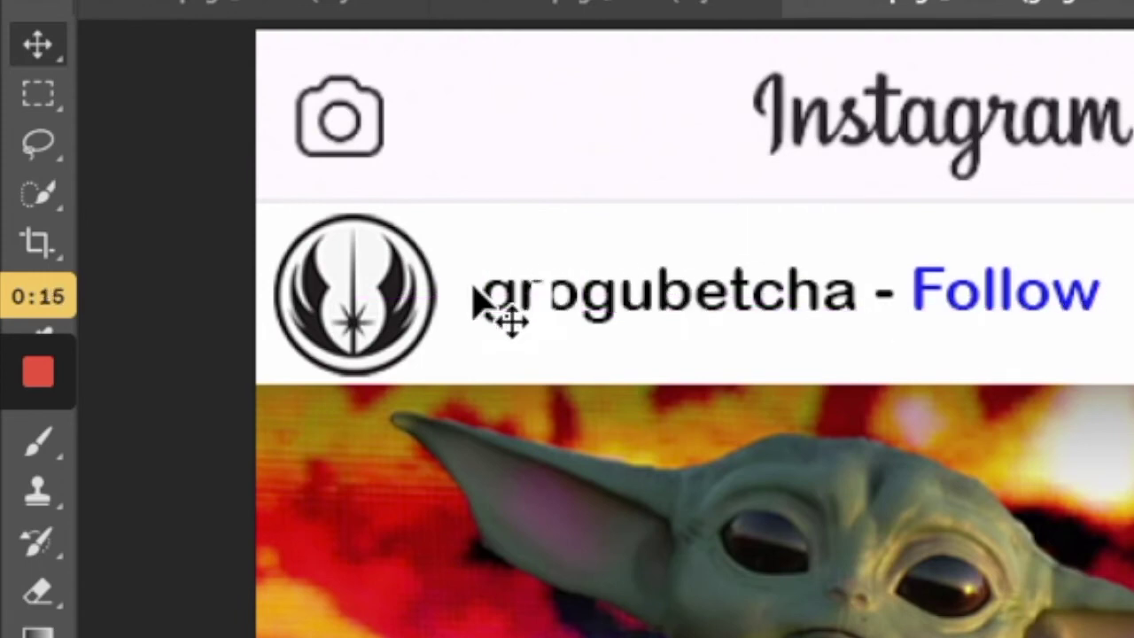
mouse_move(49, 427)
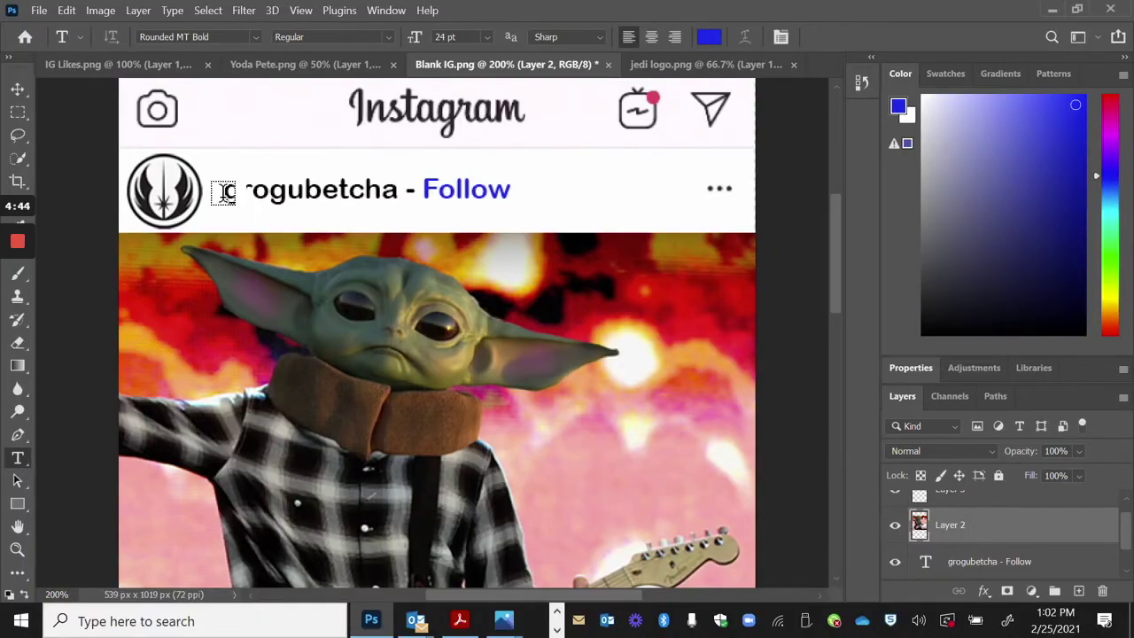
Delete the stray Layer 4 and copy the 'grogubetcha - Follow' username text.
left_click(226, 192)
double_click(235, 202)
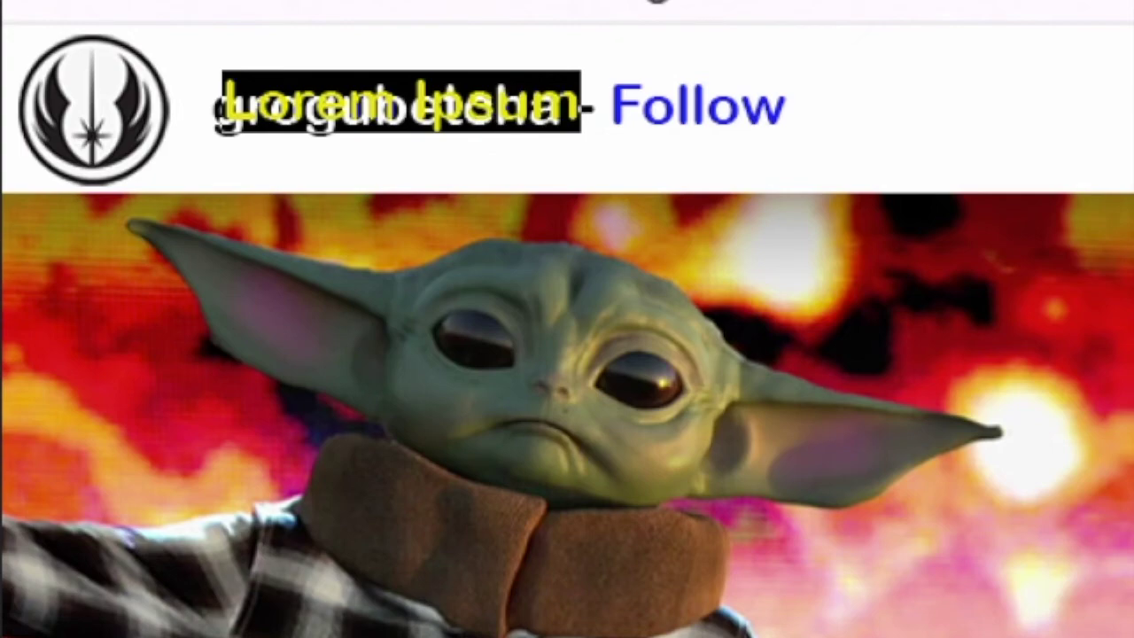
left_click(410, 20)
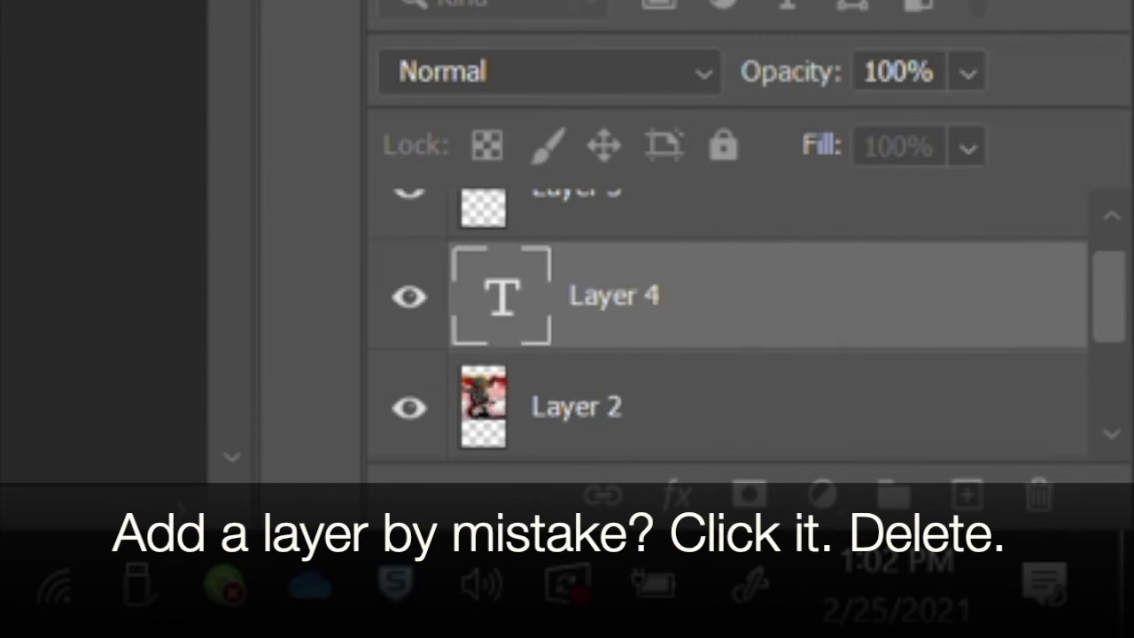
key("Delete")
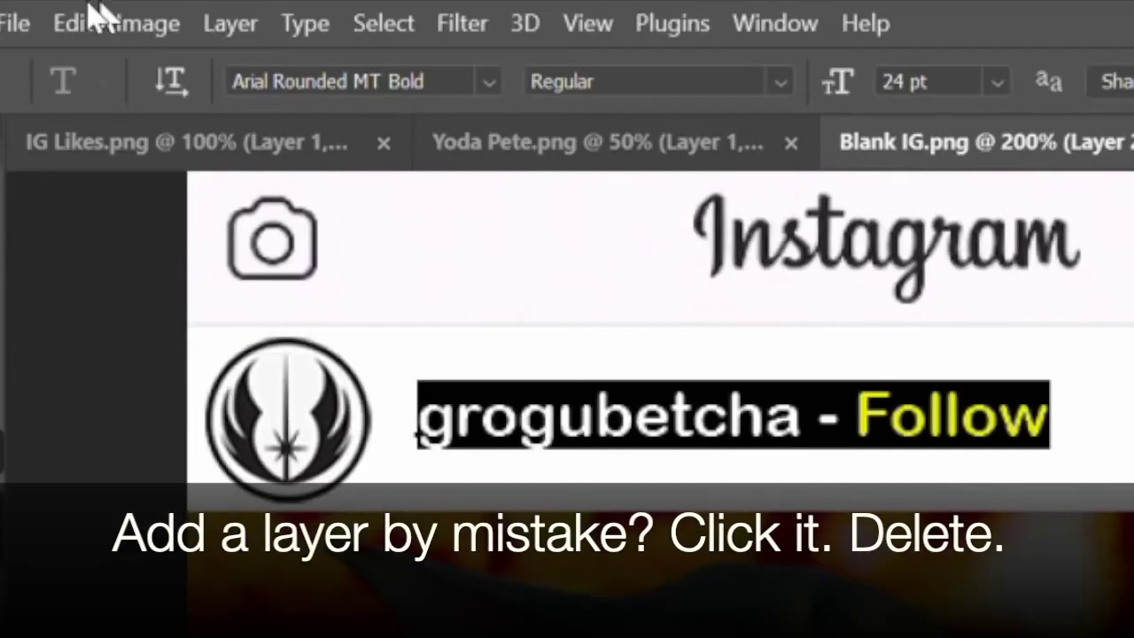
left_click(72, 24)
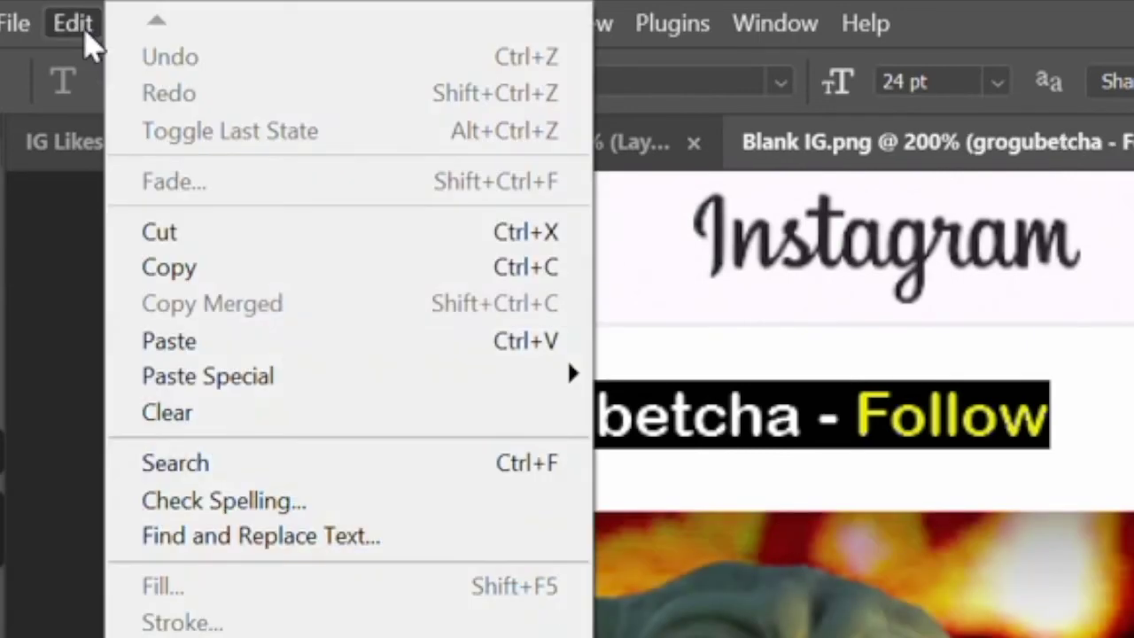
left_click(195, 268)
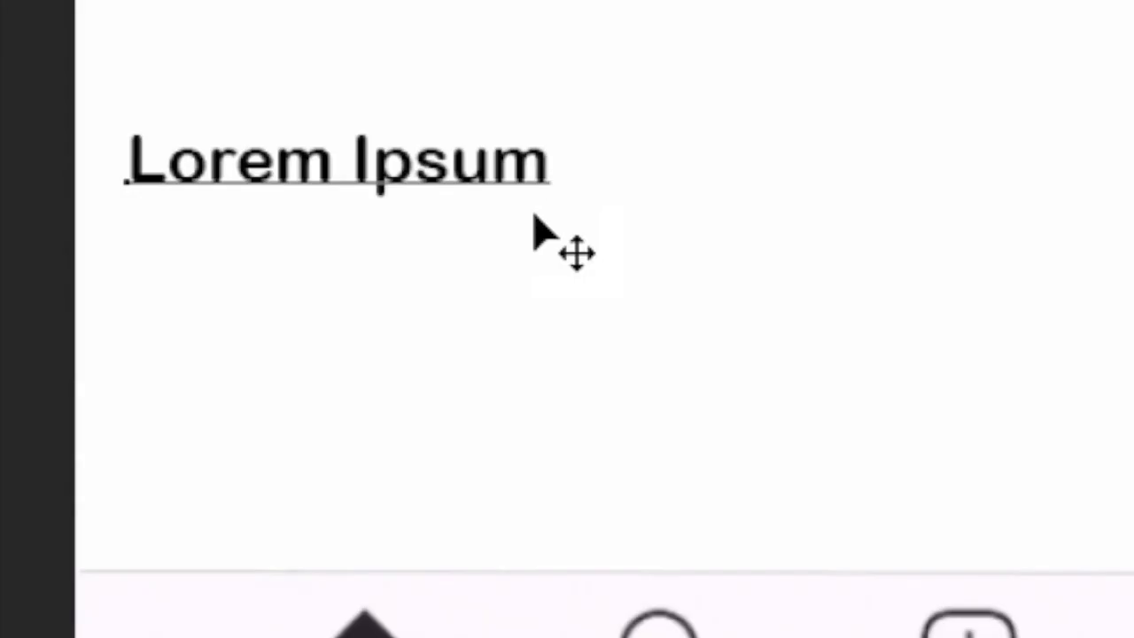
Clear the Lorem Ipsum placeholder and paste the username line without 'Follow'.
key("Left")
key("Delete")
key("Delete")
key("Delete")
key("Delete")
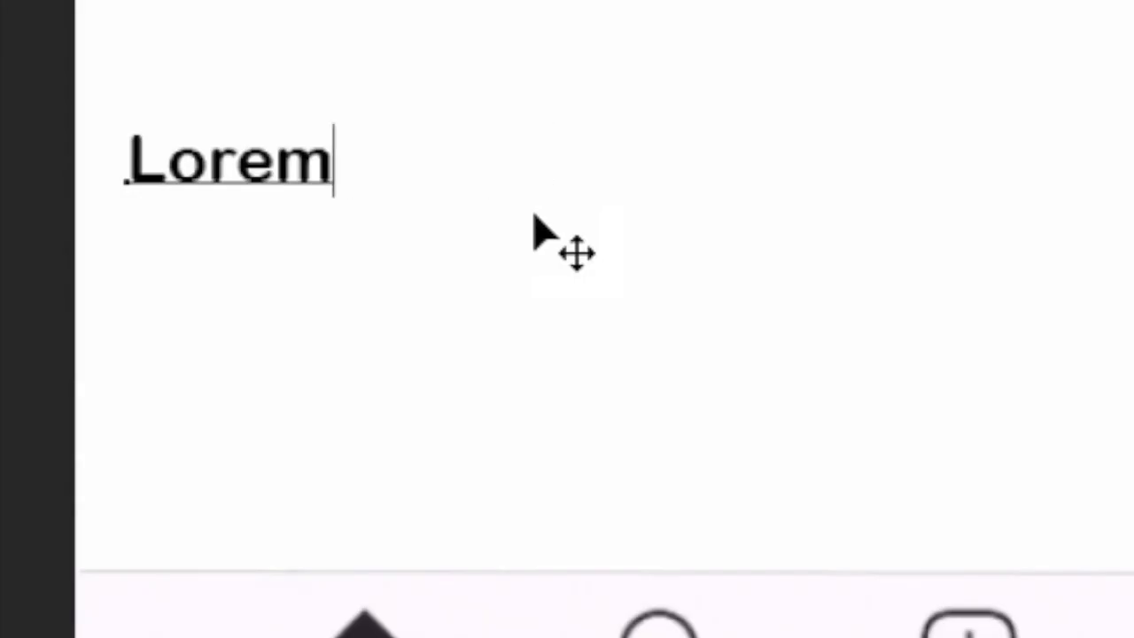
key("Left")
key("Delete")
key("Left")
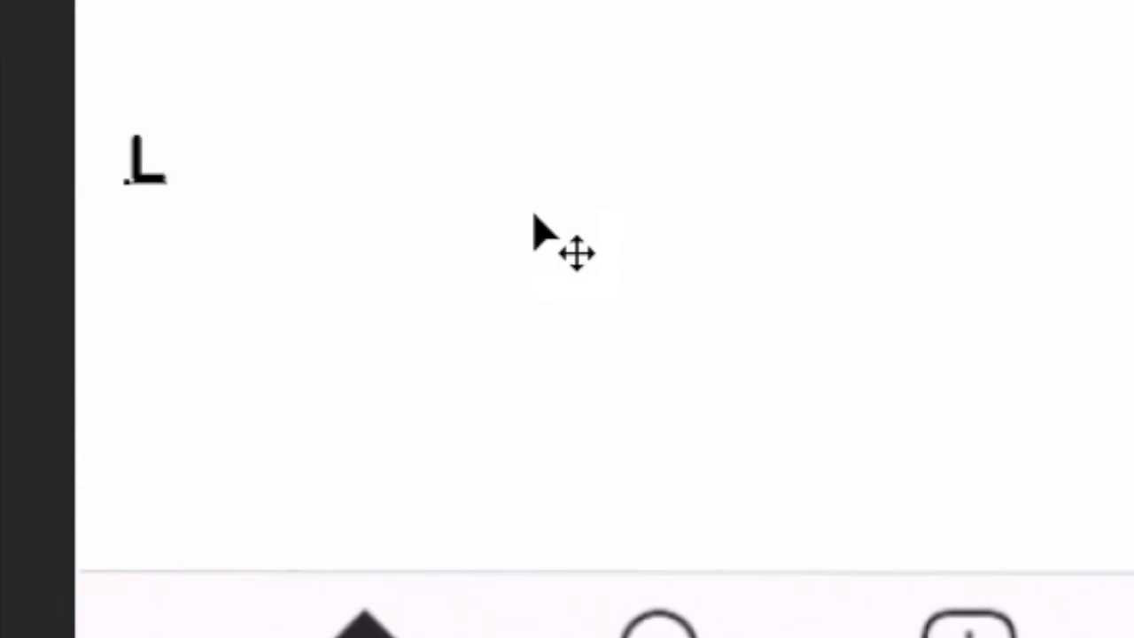
key("ctrl+v")
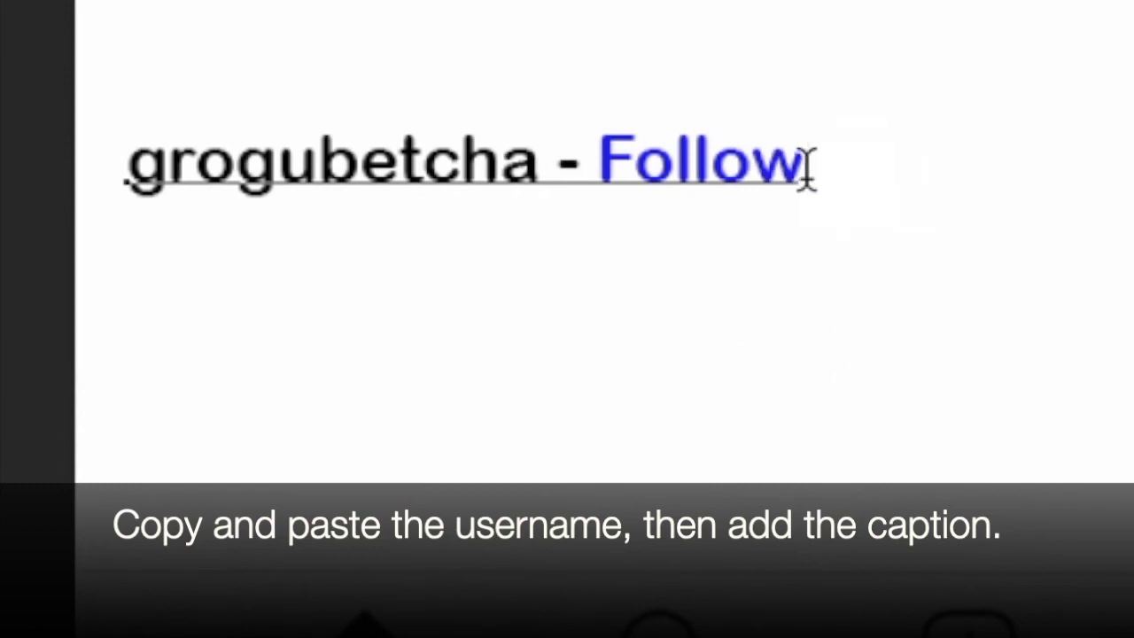
key("BackSpace")
key("BackSpace")
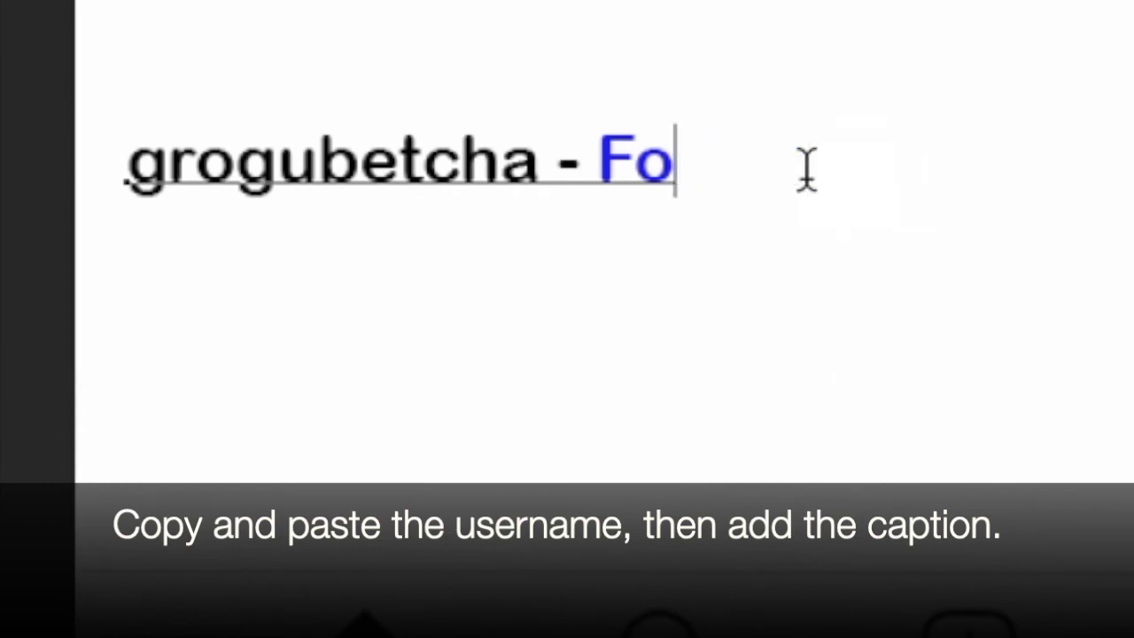
key("BackSpace")
key("BackSpace")
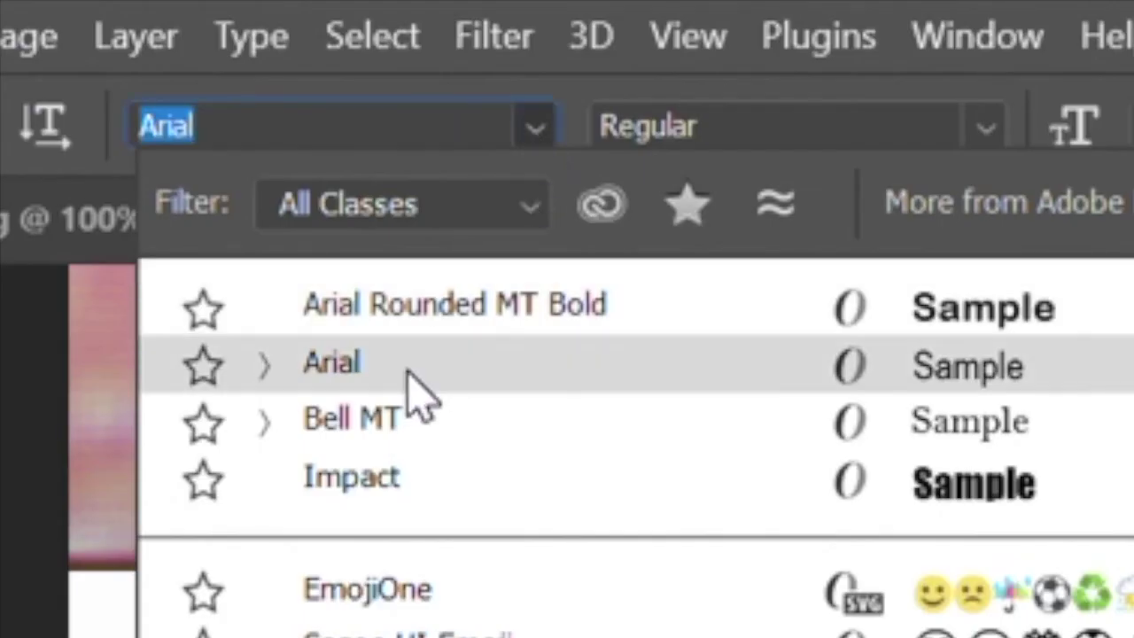
Switch to Arial and type the caption 'Friday night at the club.' after the dash.
left_click(412, 383)
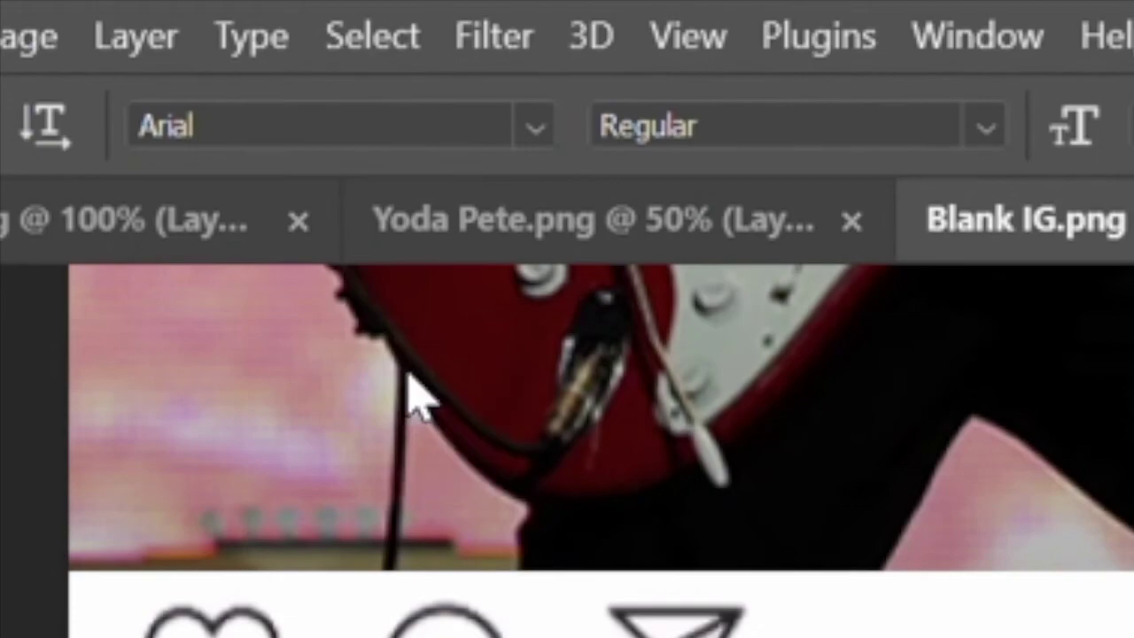
type("Friday")
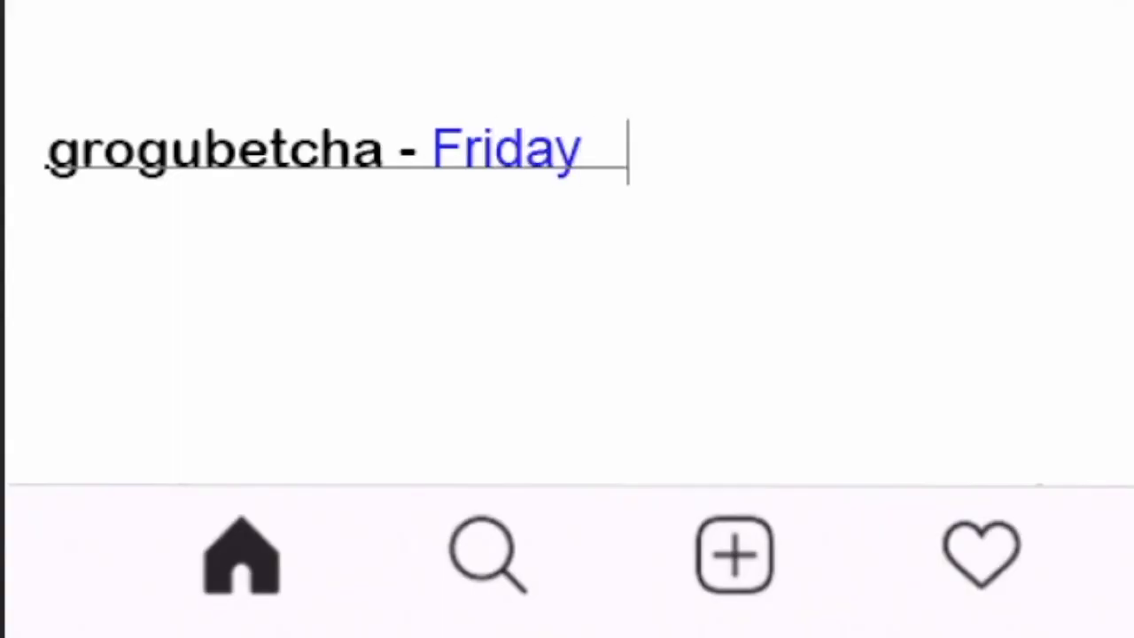
type(" night at t")
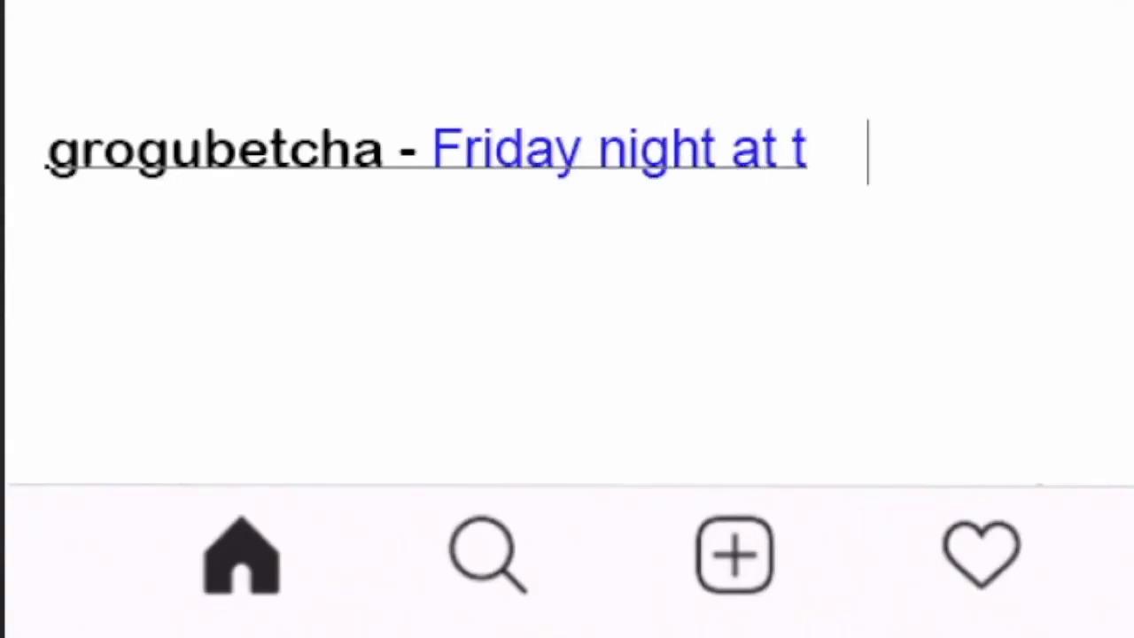
type("he club.")
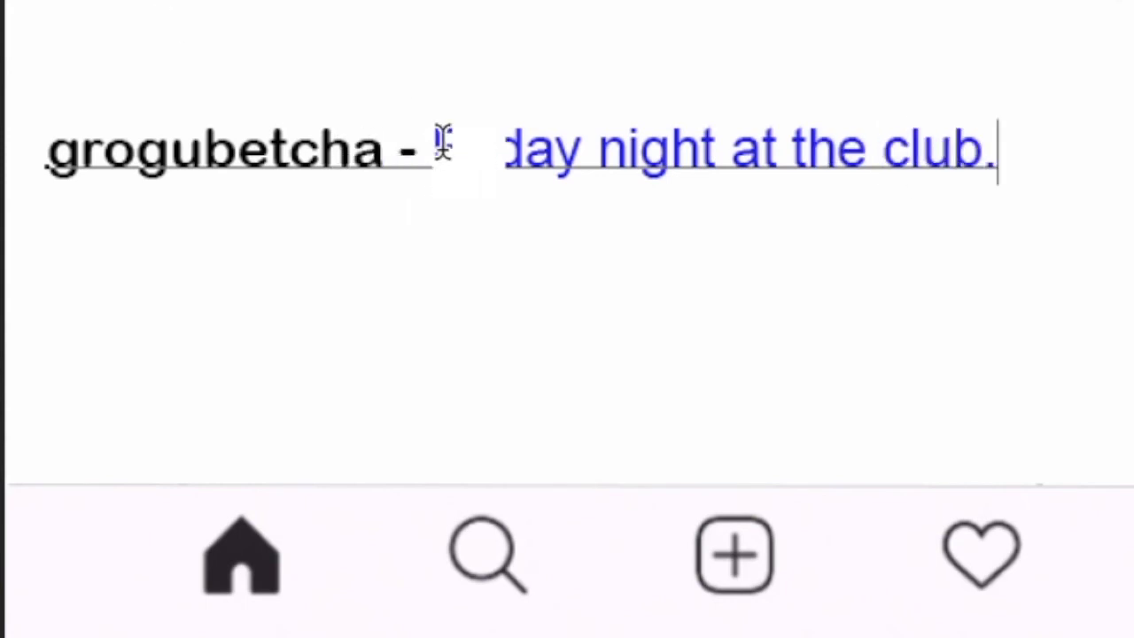
left_click_drag(995, 155, 460, 147)
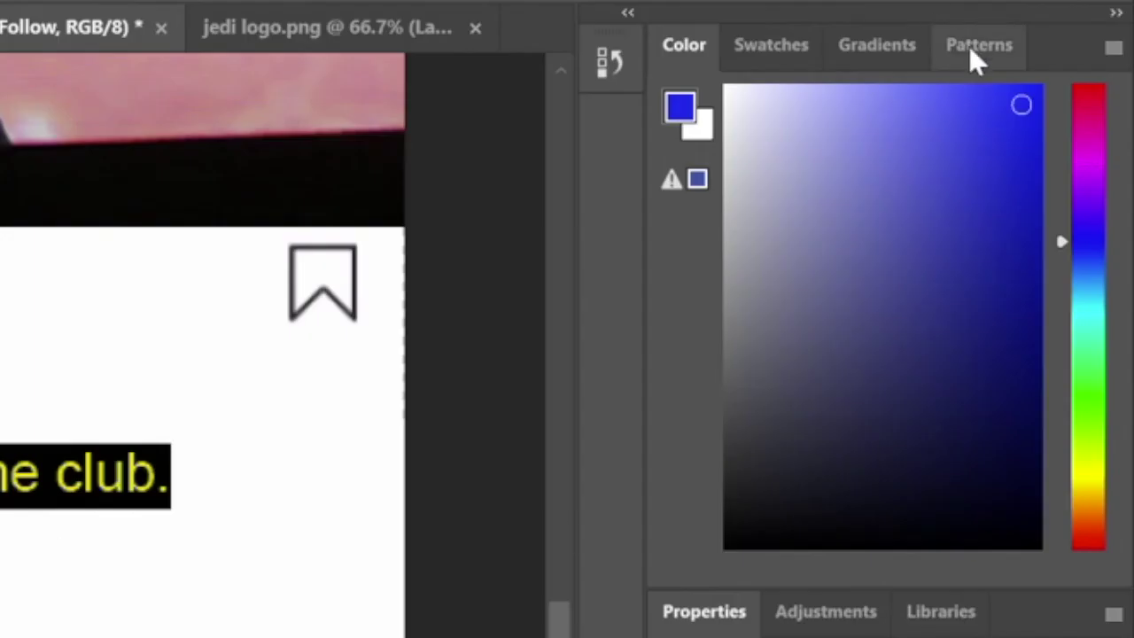
Recolour the caption words 'Friday night at the club.' black, then bring up the Open dialog.
left_click(985, 162)
left_click_drag(986, 162, 737, 531)
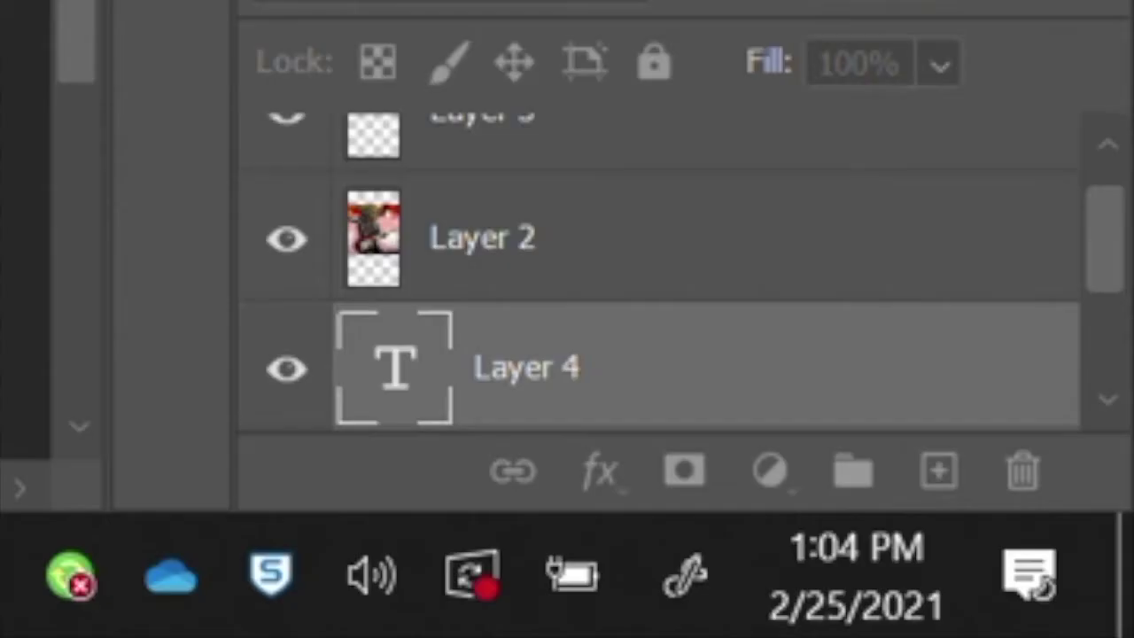
left_click_drag(621, 364, 678, 259)
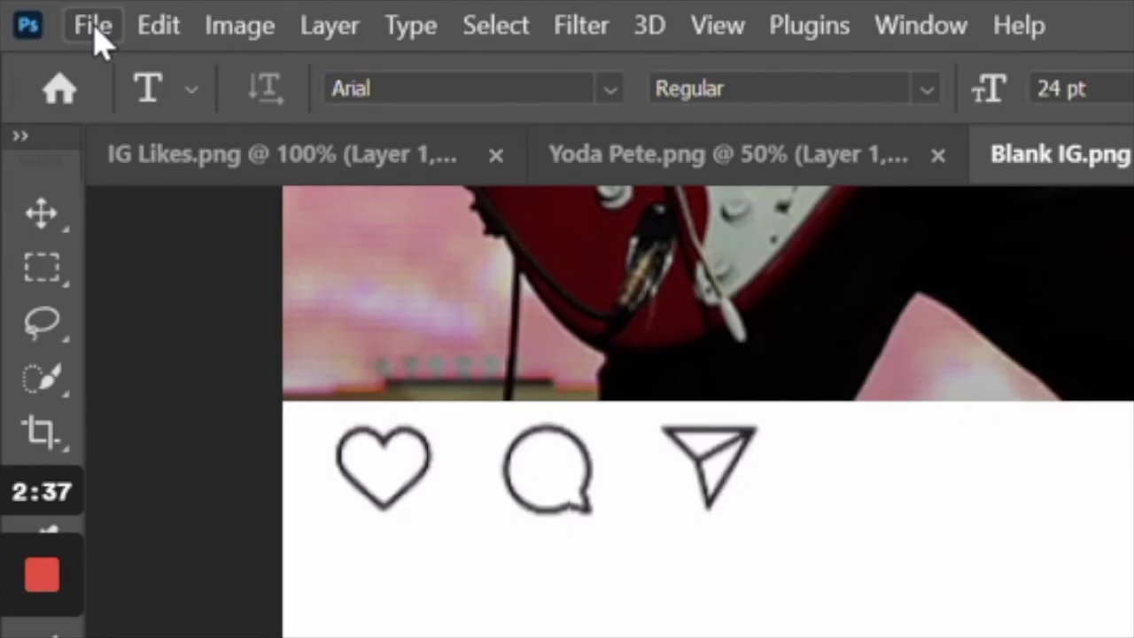
left_click(97, 28)
left_click(146, 124)
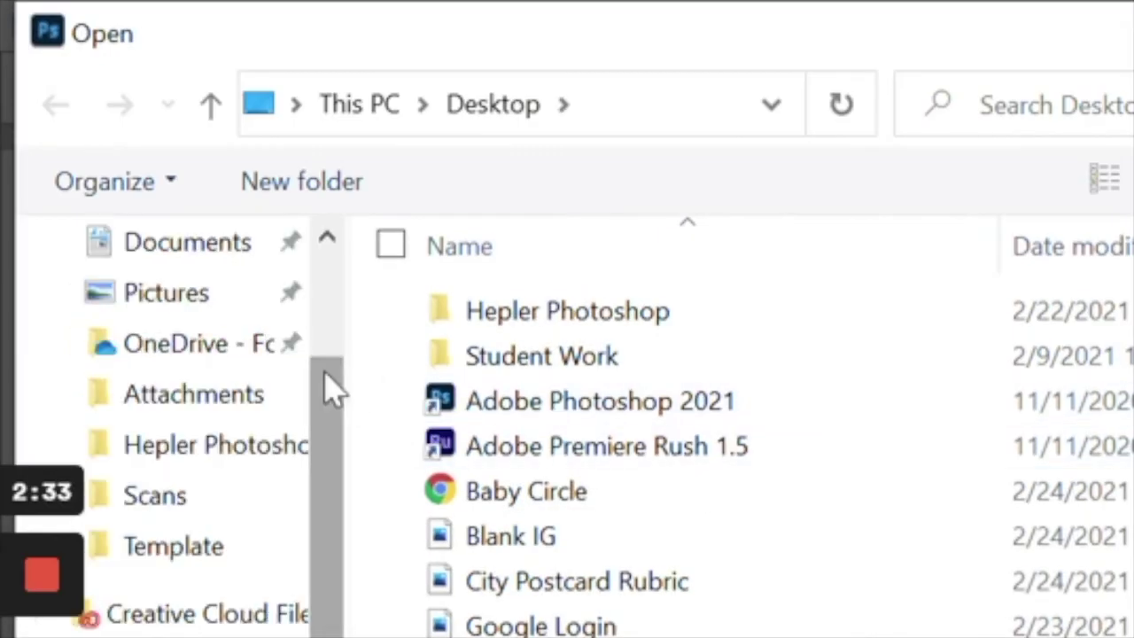
Open IG Likes from the Desktop and take its Liked by strip with the Move tool.
left_click_drag(332, 390, 319, 304)
left_click(215, 344)
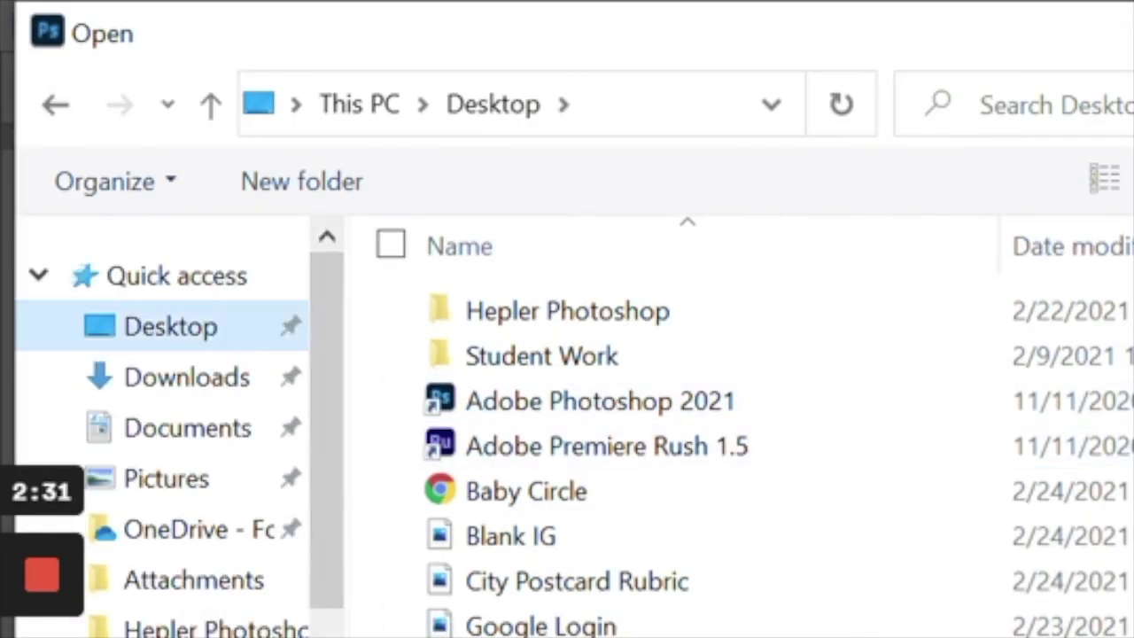
left_click(350, 232)
left_click(827, 577)
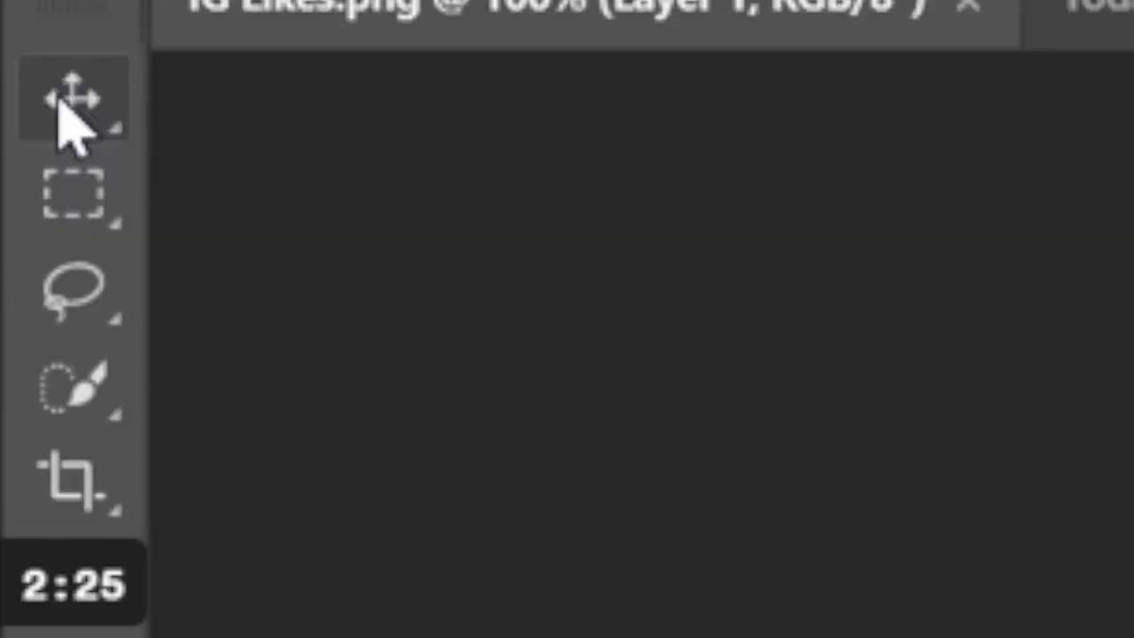
left_click(74, 111)
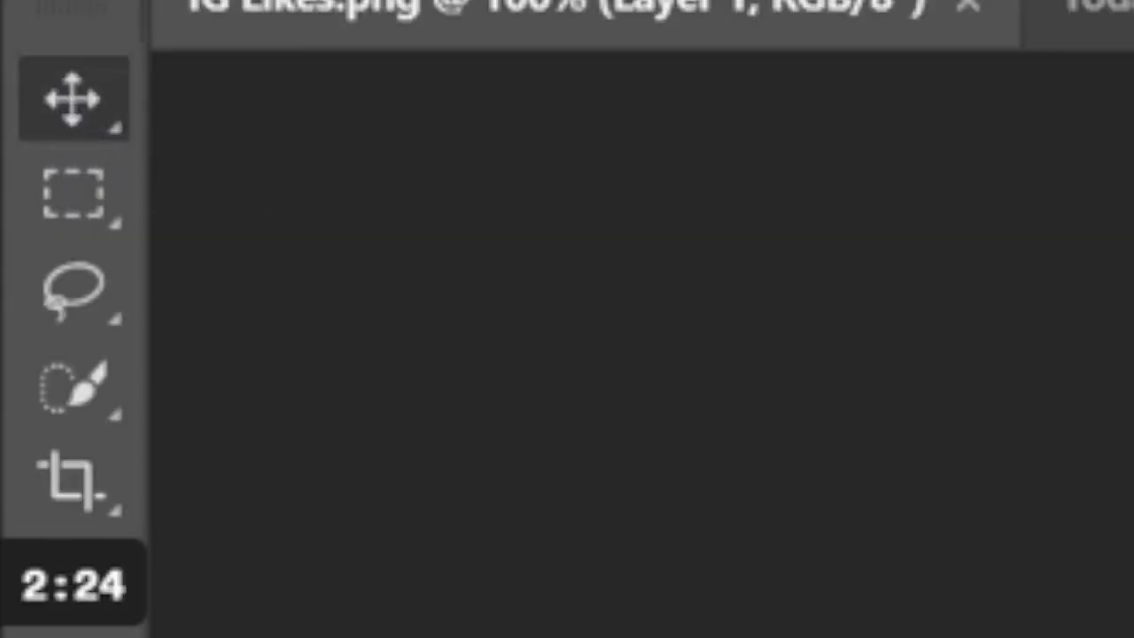
left_click_drag(519, 435, 688, 61)
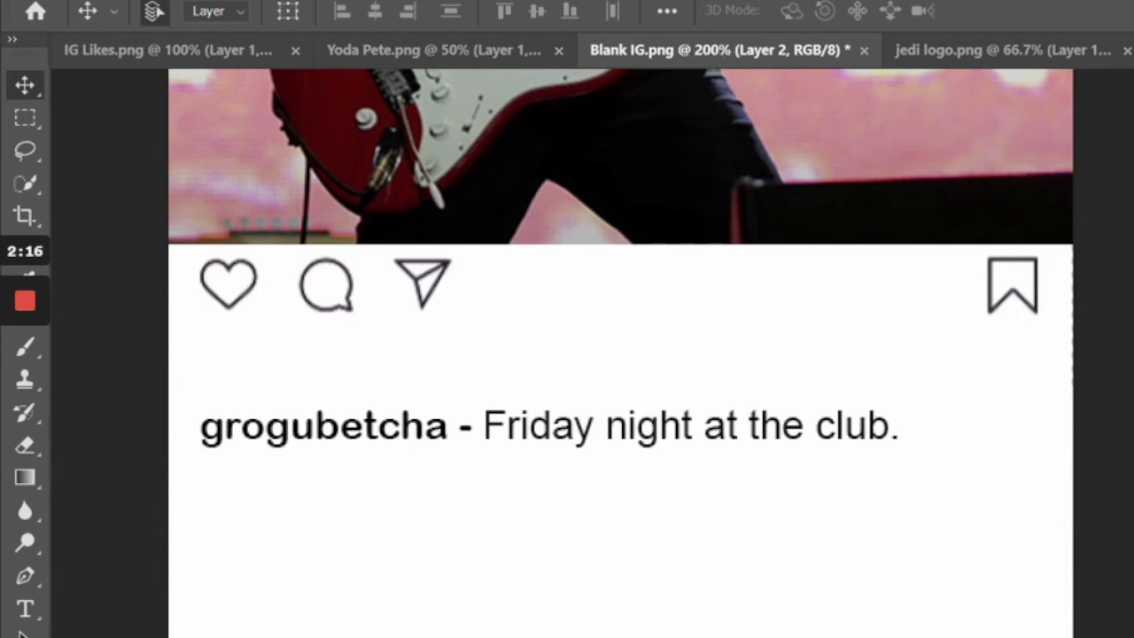
Paste the Liked by strip and scale it to about 55% beneath the action icons.
key("ctrl+v")
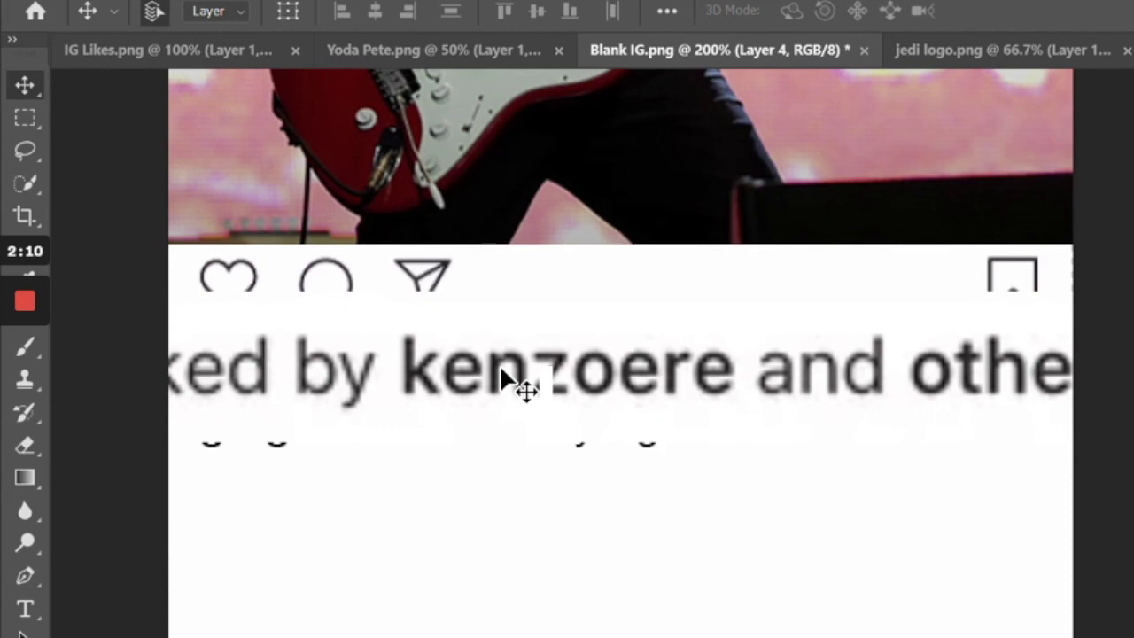
key("ctrl+t")
left_click_drag(274, 324, 758, 334)
left_click_drag(352, 298, 843, 451)
left_click_drag(916, 387, 377, 356)
left_click_drag(183, 313, 372, 369)
left_click_drag(538, 361, 374, 343)
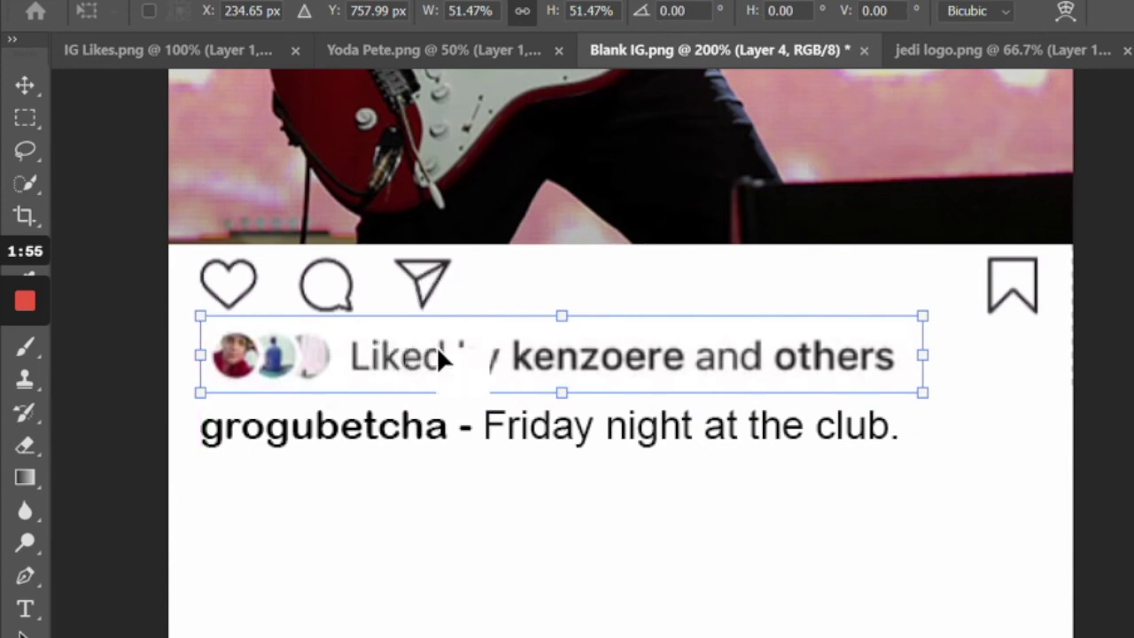
left_click_drag(923, 393, 964, 399)
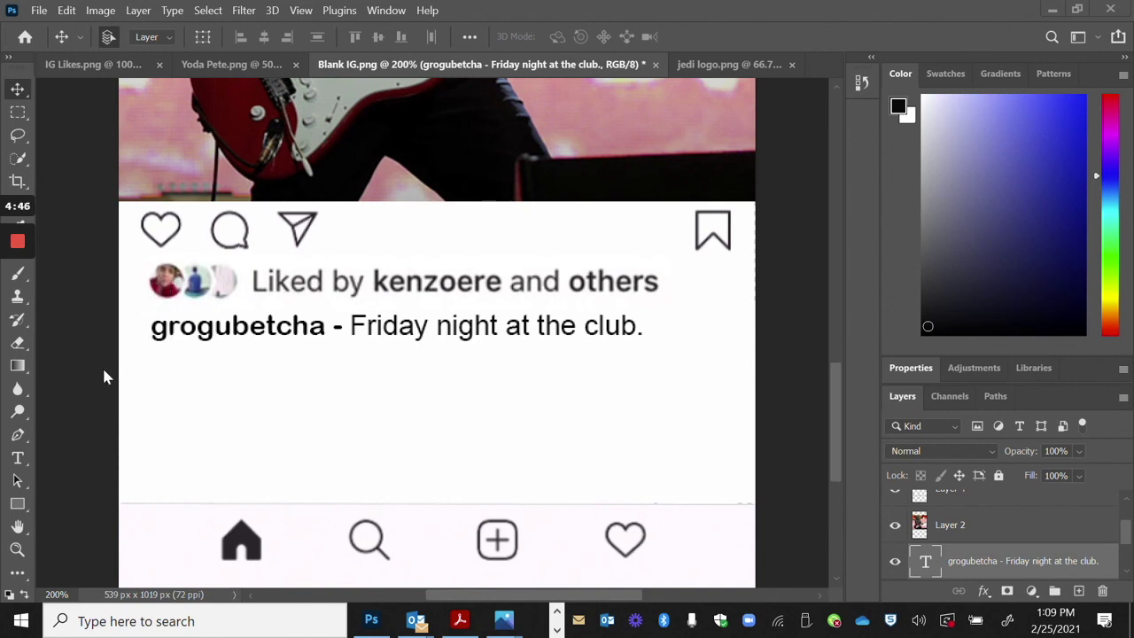
Shift the caption left and up so it sits directly beneath the likes row.
mouse_move(197, 331)
left_mouse_down()
mouse_move(173, 331)
mouse_move(229, 334)
mouse_move(195, 337)
left_mouse_up()
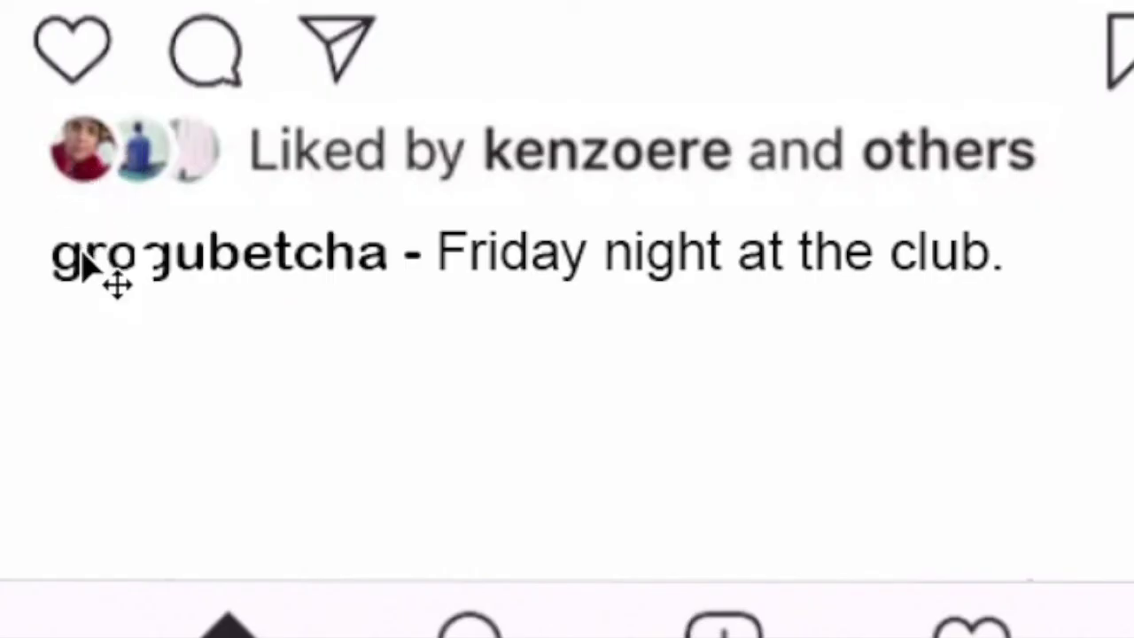
left_click_drag(84, 259, 84, 251)
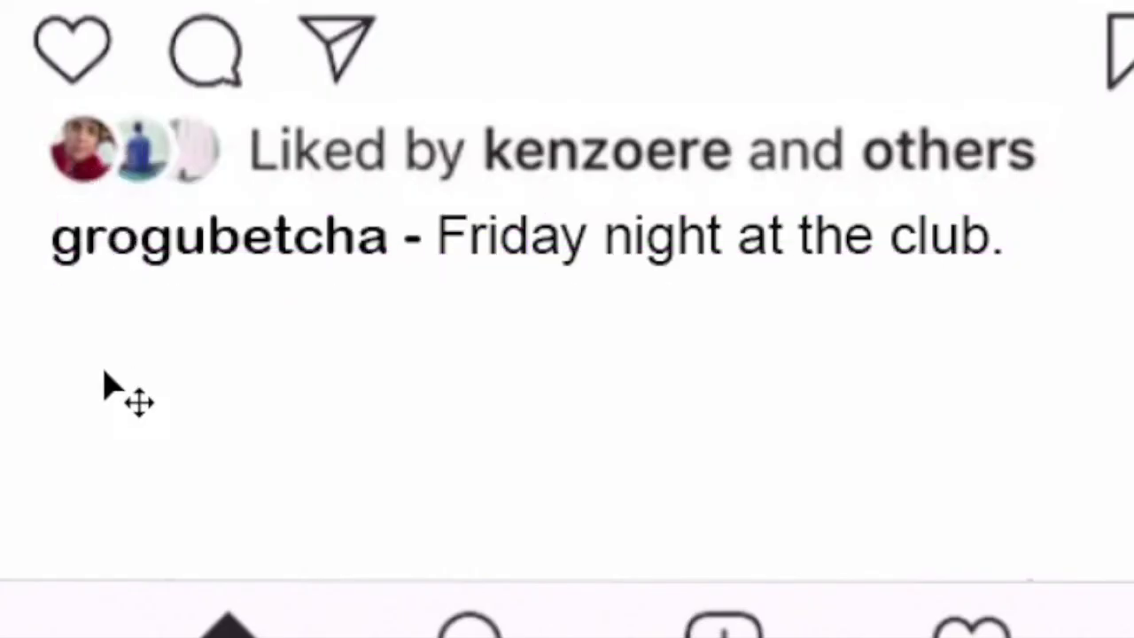